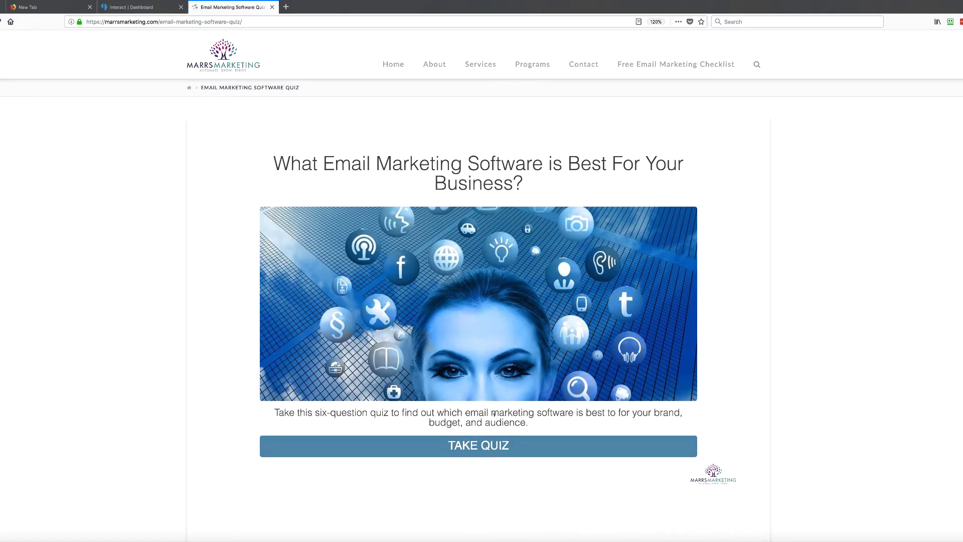
- Take the quiz answering Coaching/Consulting, $50–$150 budget, business-in-a-box, and 0–500 list size
{"action": "left_click", "coordinate": [497, 445]}
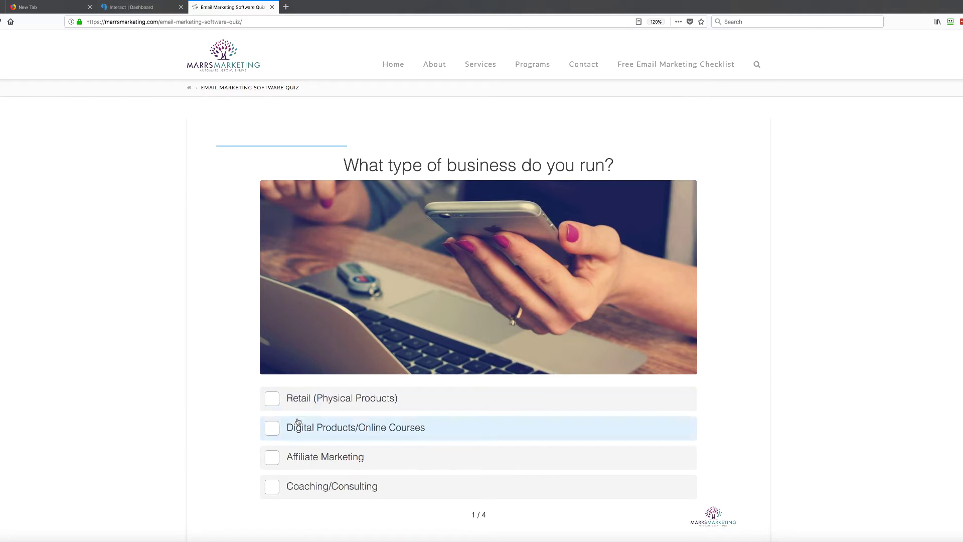
{"action": "left_click", "coordinate": [276, 486]}
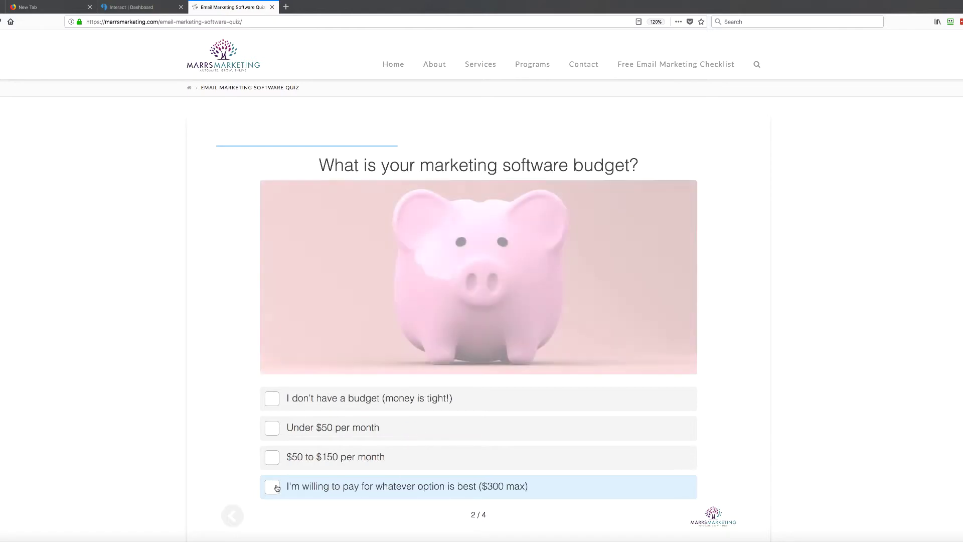
{"action": "left_click", "coordinate": [275, 458]}
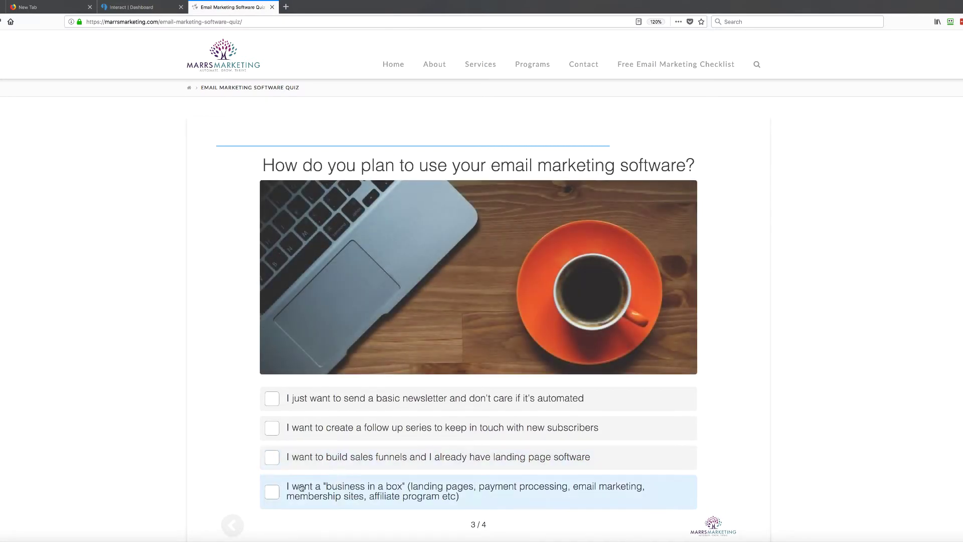
{"action": "left_click", "coordinate": [271, 494]}
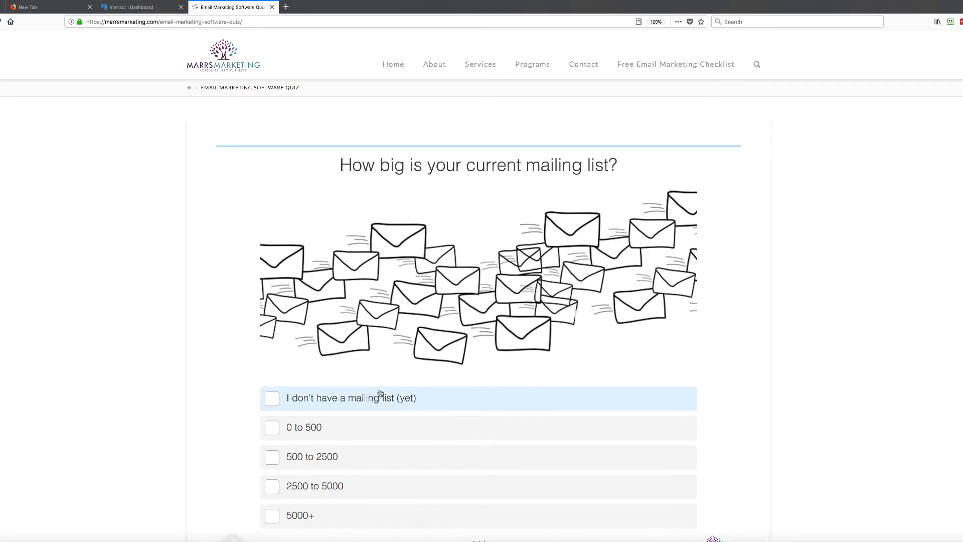
{"action": "left_click", "coordinate": [272, 429]}
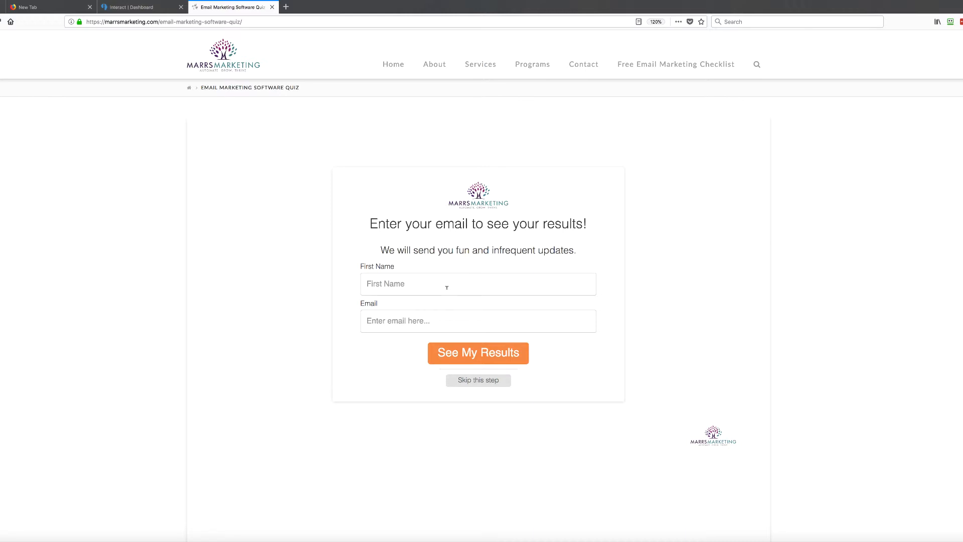
- Skip the opt-in form and scroll through the Ontraport recommendation results page
{"action": "left_click", "coordinate": [473, 381]}
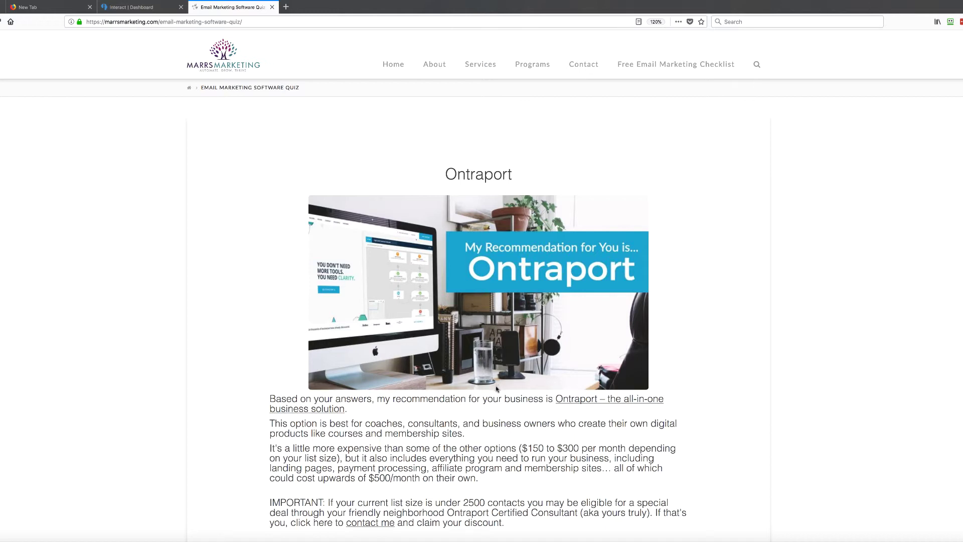
{"action": "scroll", "coordinate": [670, 373], "scroll_direction": "down", "scroll_amount": 1}
{"action": "scroll", "coordinate": [669, 370], "scroll_direction": "down", "scroll_amount": 3}
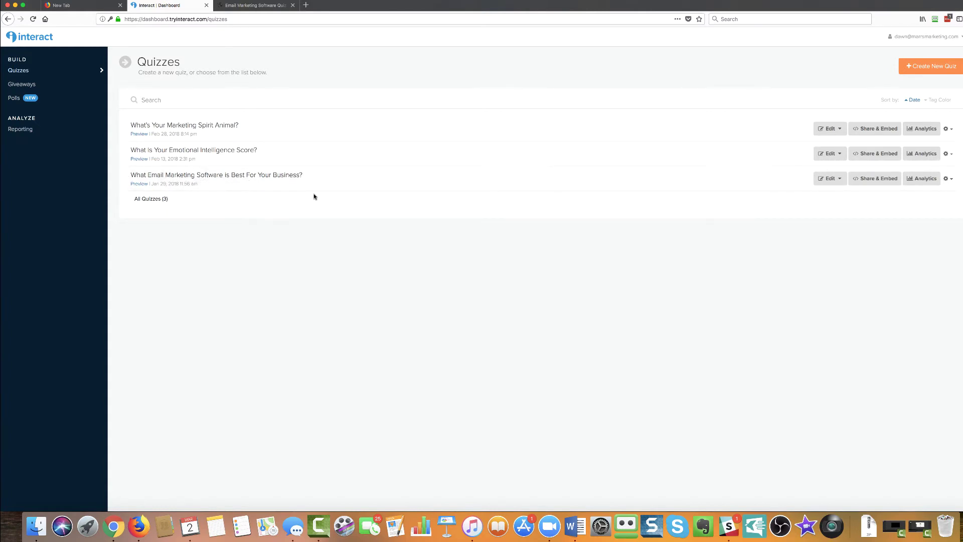
- Publish the email marketing software quiz's pending changes and dismiss the promotion dialog
{"action": "left_click", "coordinate": [873, 179]}
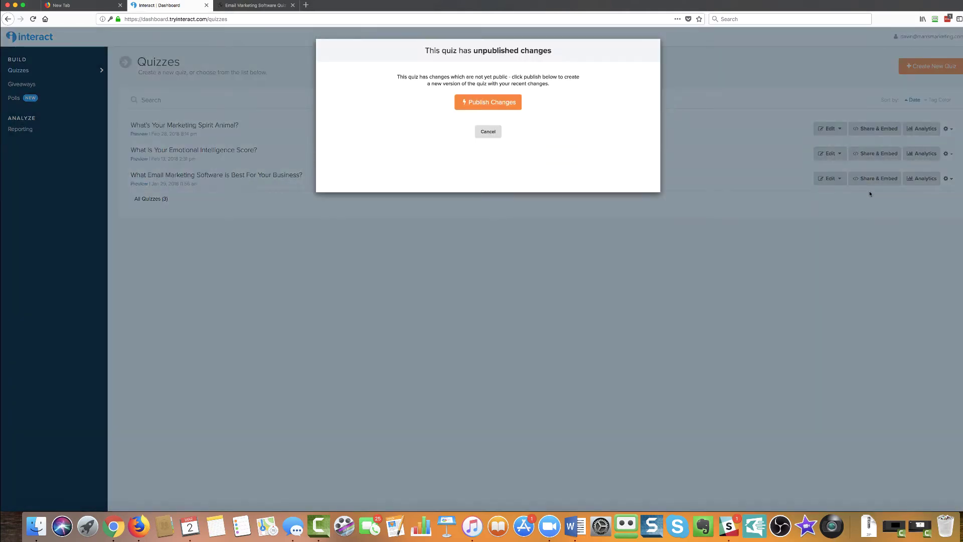
{"action": "left_click", "coordinate": [503, 103]}
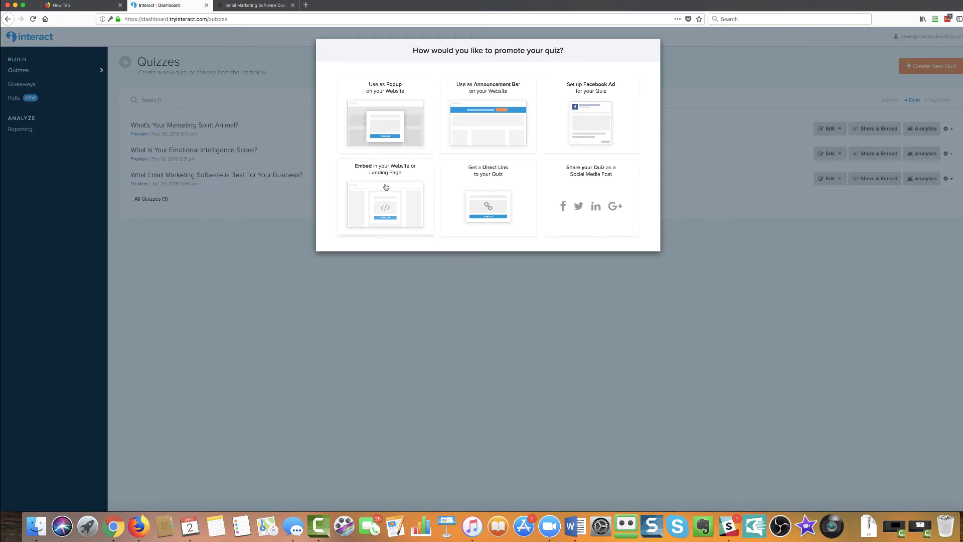
{"action": "left_click", "coordinate": [694, 183]}
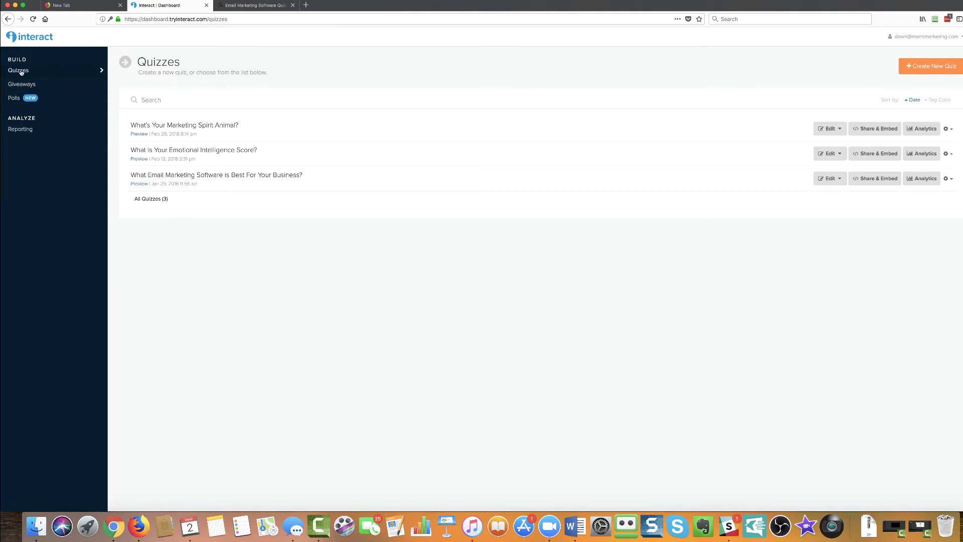
- Start a new template-based quiz and choose the Blogging and Business industries
{"action": "left_click", "coordinate": [935, 69]}
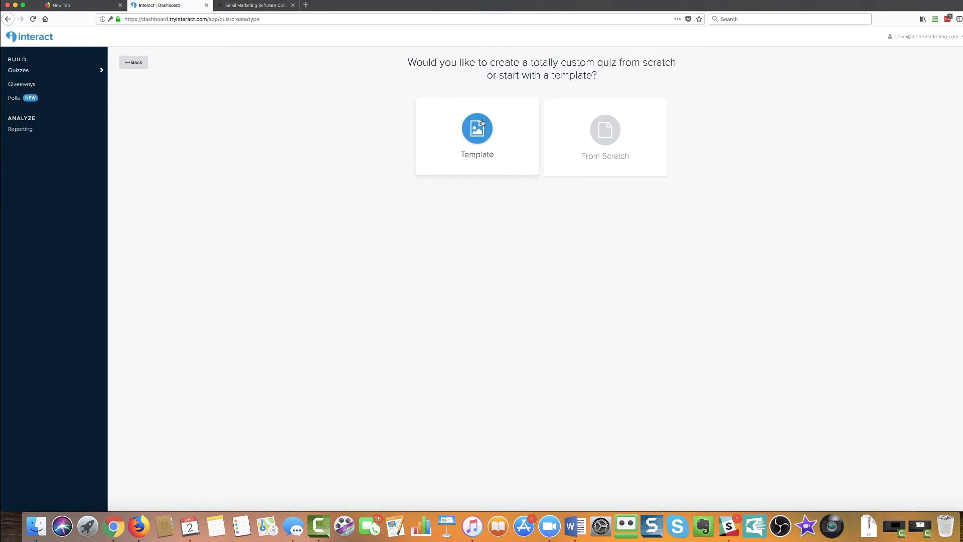
{"action": "left_click", "coordinate": [483, 126]}
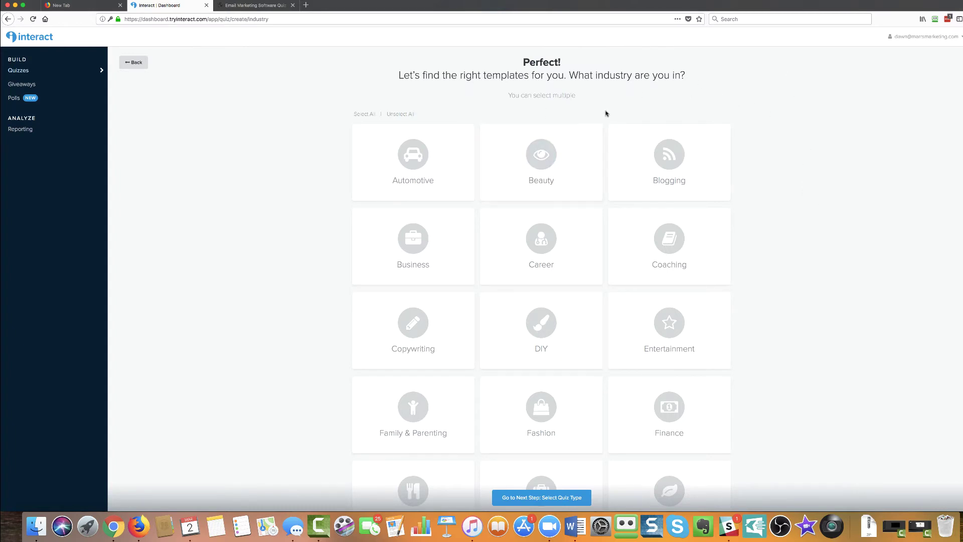
{"action": "left_click", "coordinate": [670, 188]}
{"action": "scroll", "coordinate": [762, 221], "scroll_direction": "down", "scroll_amount": 1}
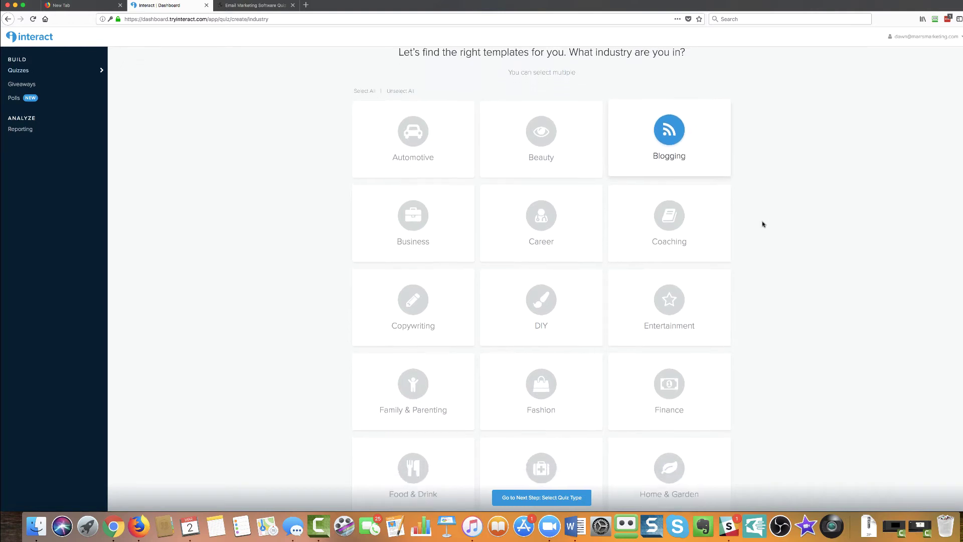
{"action": "left_click", "coordinate": [443, 231]}
- Add Marketing, Technology, Family & Parenting and Health & Fitness industries, then continue to quiz type
{"action": "scroll", "coordinate": [587, 339], "scroll_direction": "down", "scroll_amount": 5}
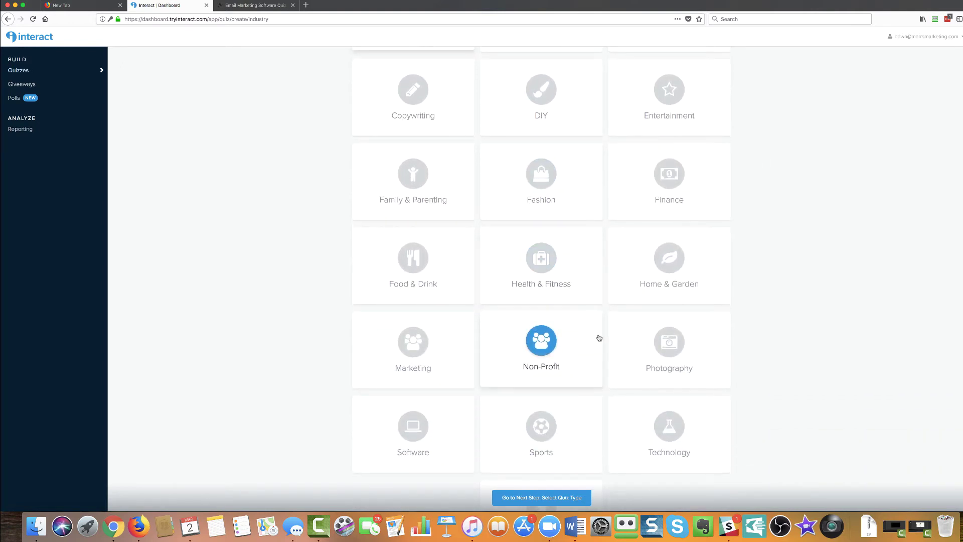
{"action": "scroll", "coordinate": [600, 338], "scroll_direction": "down", "scroll_amount": 1}
{"action": "left_click", "coordinate": [427, 305]}
{"action": "left_click", "coordinate": [665, 393]}
{"action": "scroll", "coordinate": [740, 239], "scroll_direction": "up", "scroll_amount": 1}
{"action": "scroll", "coordinate": [737, 239], "scroll_direction": "up", "scroll_amount": 2}
{"action": "left_click", "coordinate": [456, 225]}
{"action": "scroll", "coordinate": [744, 260], "scroll_direction": "down", "scroll_amount": 1}
{"action": "scroll", "coordinate": [744, 260], "scroll_direction": "down", "scroll_amount": 1}
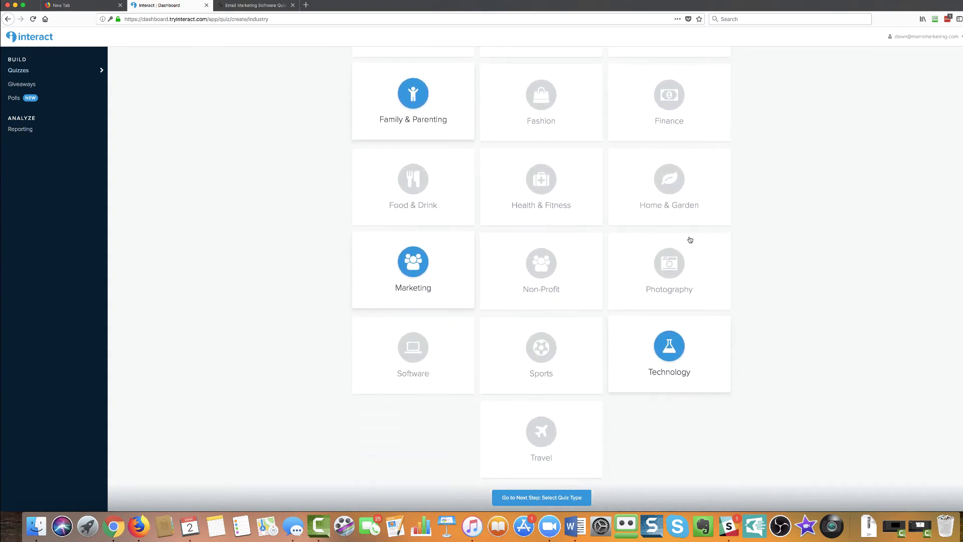
{"action": "left_click", "coordinate": [597, 206]}
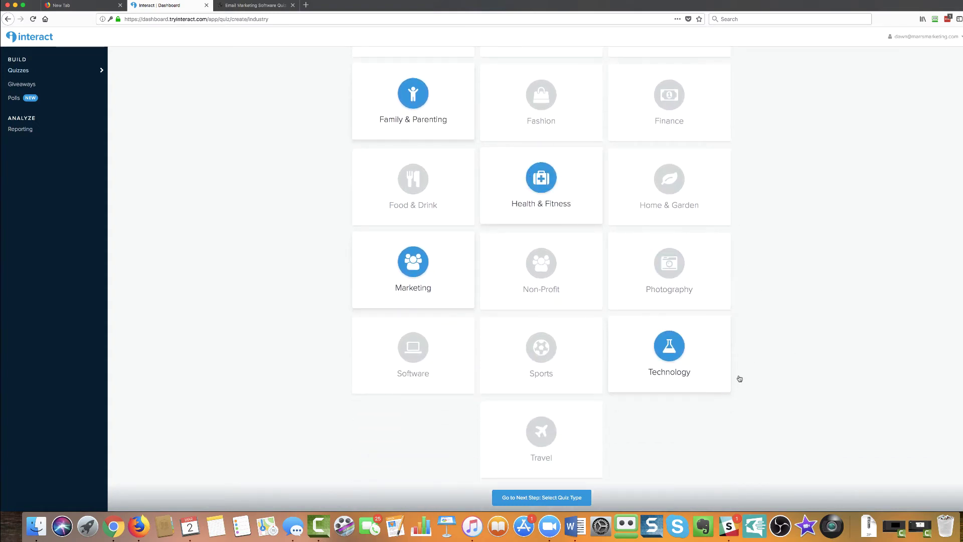
{"action": "left_click", "coordinate": [533, 498]}
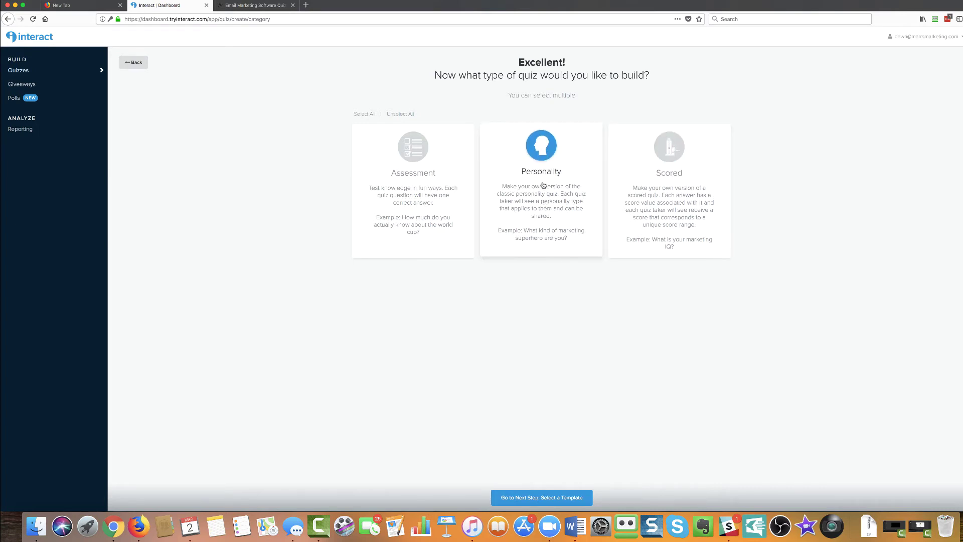
- Proceed with the Personality quiz type to the Personality template gallery
{"action": "left_click", "coordinate": [522, 499]}
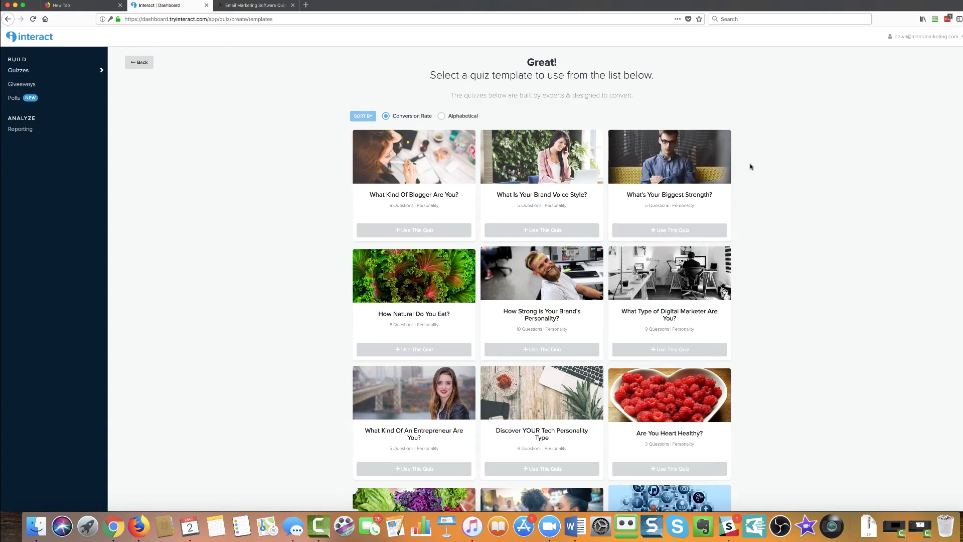
{"action": "scroll", "coordinate": [765, 201], "scroll_direction": "down", "scroll_amount": 1}
{"action": "scroll", "coordinate": [765, 201], "scroll_direction": "down", "scroll_amount": 1}
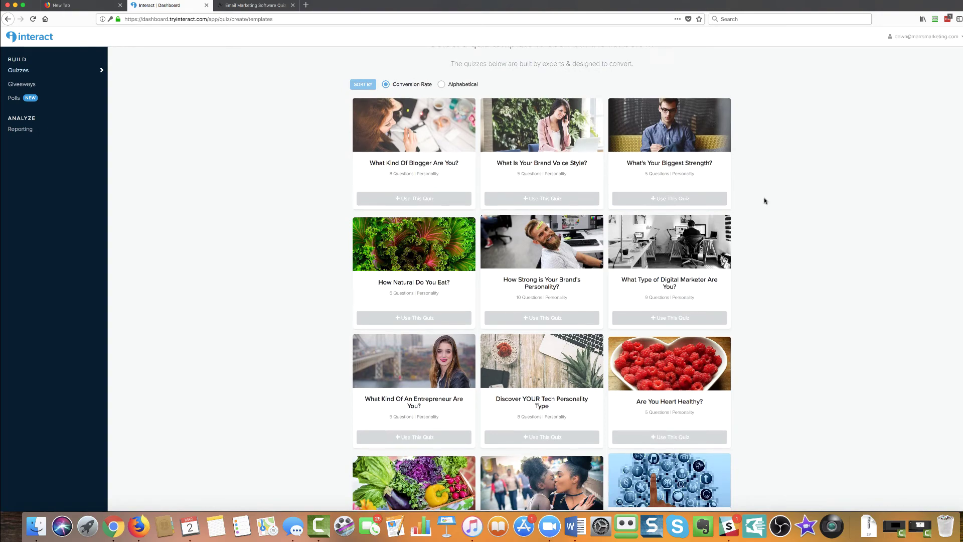
{"action": "scroll", "coordinate": [765, 201], "scroll_direction": "down", "scroll_amount": 5}
{"action": "scroll", "coordinate": [765, 201], "scroll_direction": "down", "scroll_amount": 7}
{"action": "scroll", "coordinate": [765, 201], "scroll_direction": "down", "scroll_amount": 6}
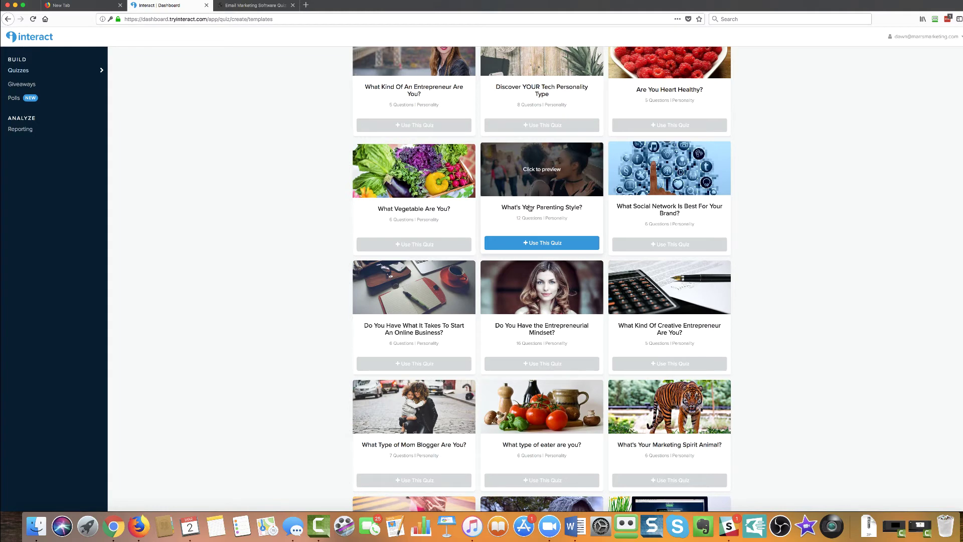
{"action": "scroll", "coordinate": [752, 351], "scroll_direction": "down", "scroll_amount": 2}
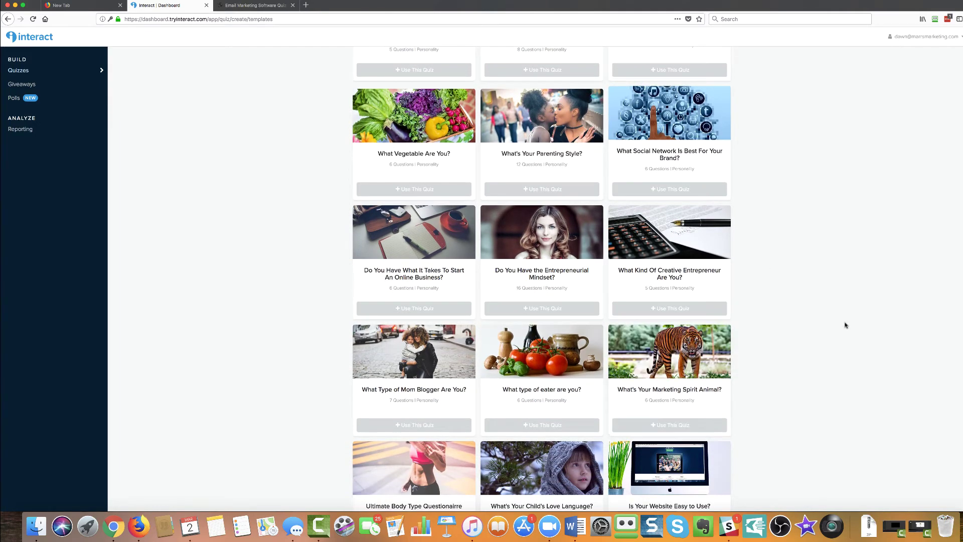
{"action": "scroll", "coordinate": [829, 322], "scroll_direction": "down", "scroll_amount": 1}
{"action": "scroll", "coordinate": [829, 322], "scroll_direction": "down", "scroll_amount": 4}
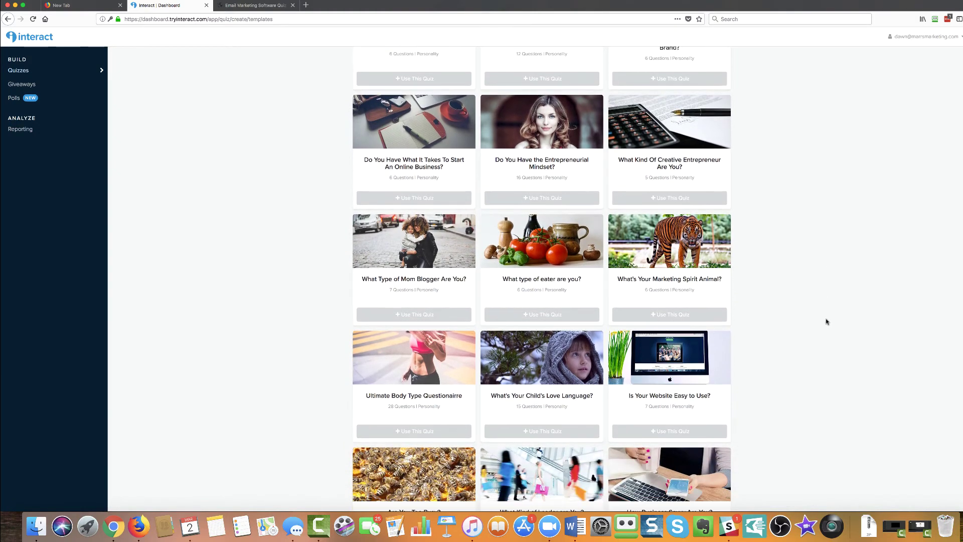
{"action": "scroll", "coordinate": [805, 324], "scroll_direction": "down", "scroll_amount": 3}
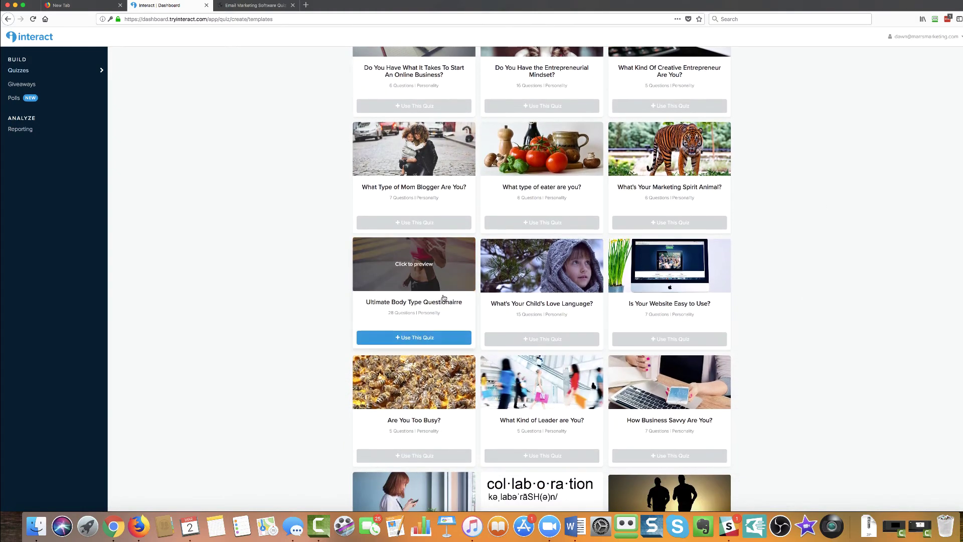
{"action": "scroll", "coordinate": [825, 291], "scroll_direction": "down", "scroll_amount": 4}
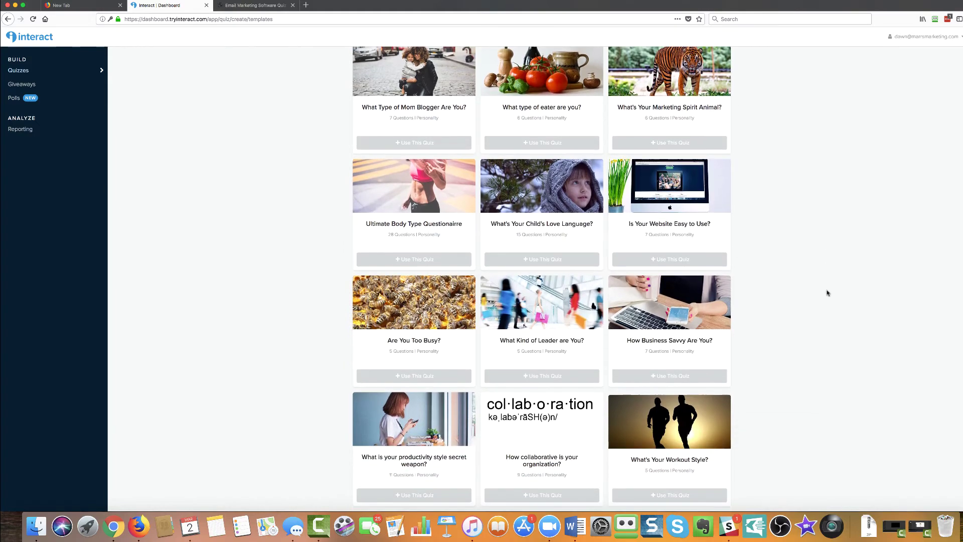
{"action": "scroll", "coordinate": [832, 314], "scroll_direction": "down", "scroll_amount": 8}
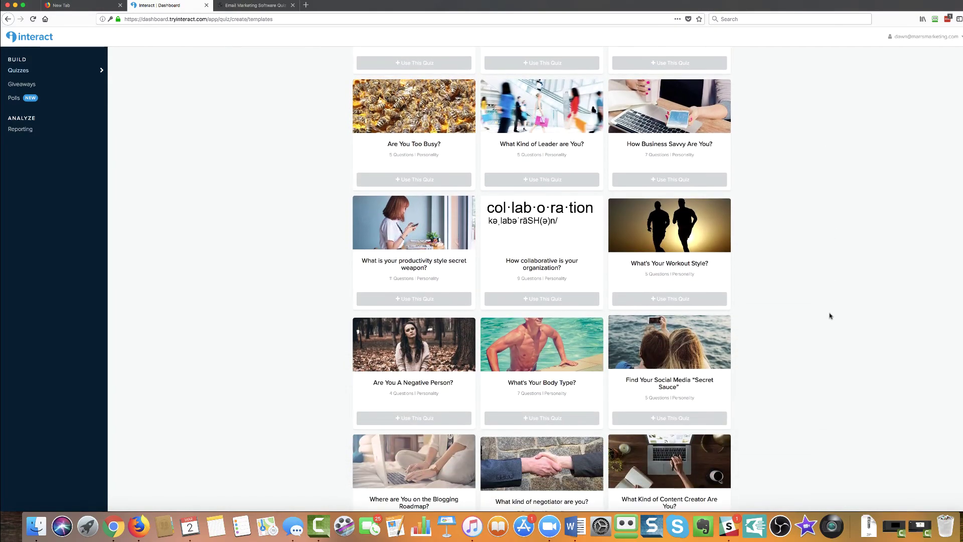
{"action": "scroll", "coordinate": [830, 315], "scroll_direction": "down", "scroll_amount": 3}
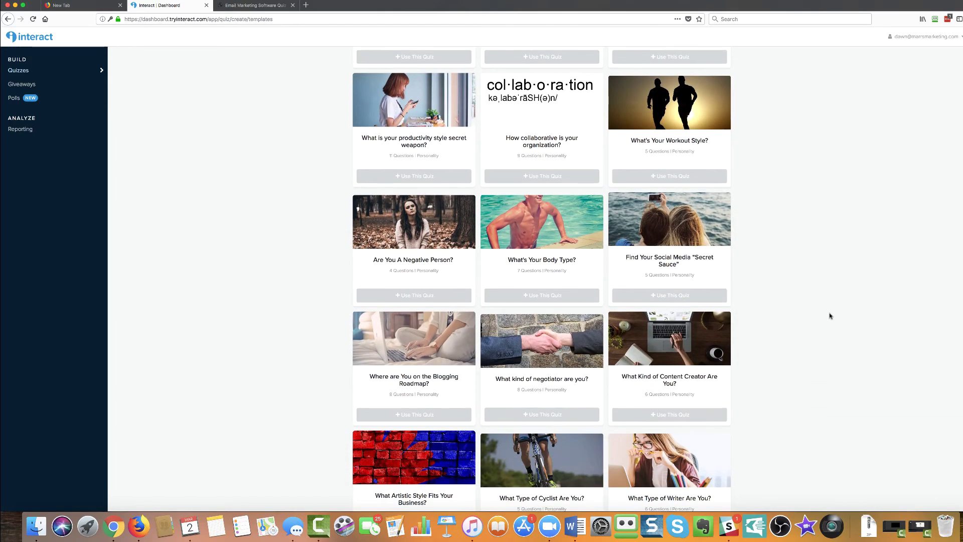
{"action": "scroll", "coordinate": [830, 315], "scroll_direction": "down", "scroll_amount": 1}
{"action": "scroll", "coordinate": [829, 315], "scroll_direction": "down", "scroll_amount": 3}
{"action": "scroll", "coordinate": [825, 133], "scroll_direction": "down", "scroll_amount": 15}
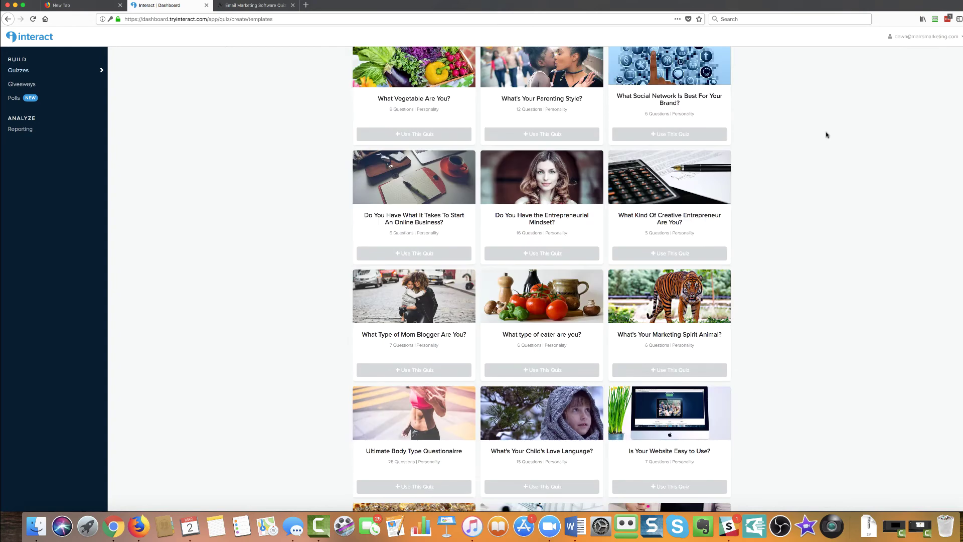
{"action": "scroll", "coordinate": [827, 134], "scroll_direction": "up", "scroll_amount": 3}
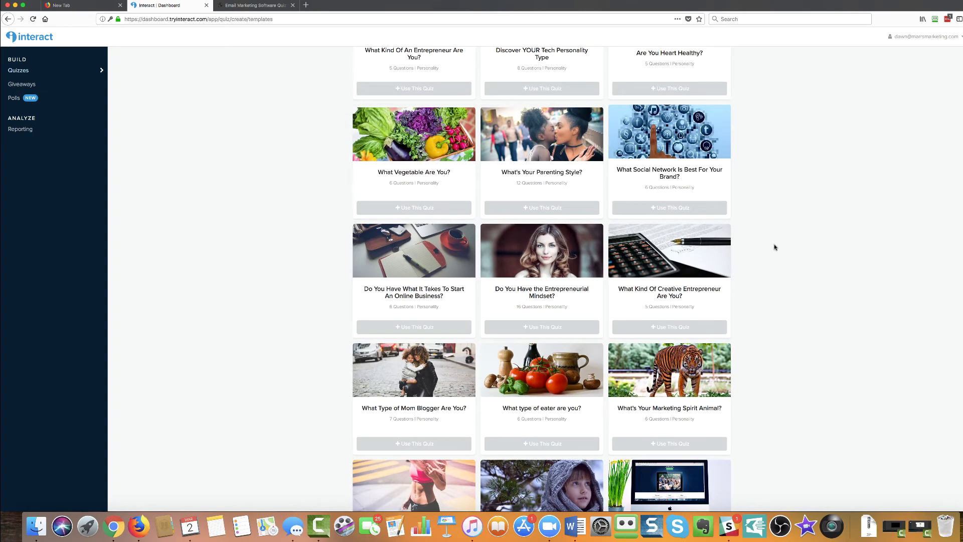
- Preview 'What Type of Mom Blogger Are You?', answer its first question, then create a quiz from it
{"action": "left_click", "coordinate": [430, 443]}
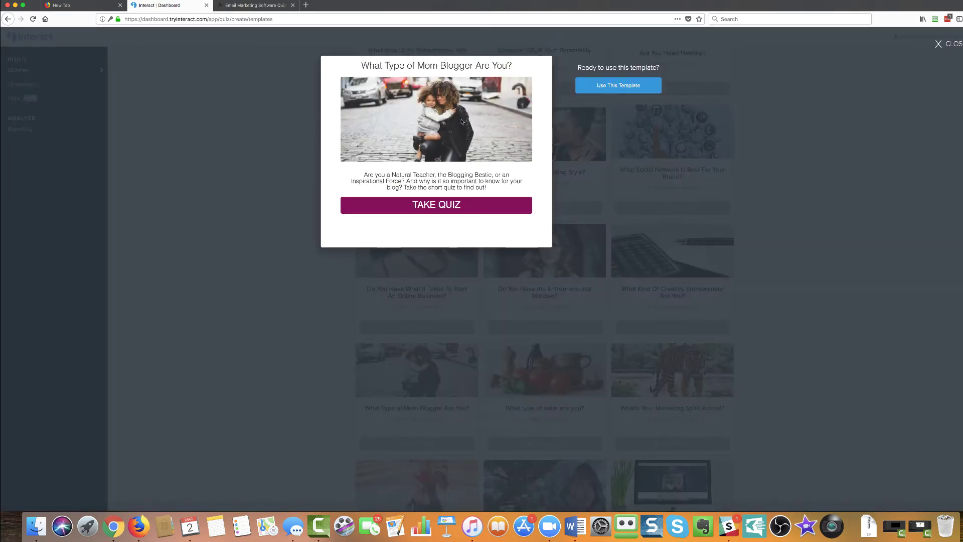
{"action": "left_click", "coordinate": [435, 204]}
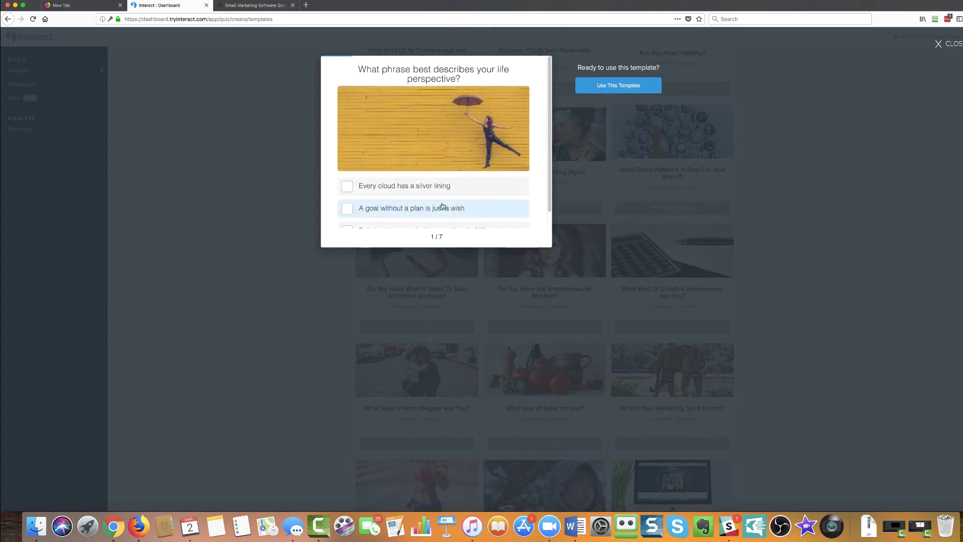
{"action": "scroll", "coordinate": [476, 200], "scroll_direction": "down", "scroll_amount": 1}
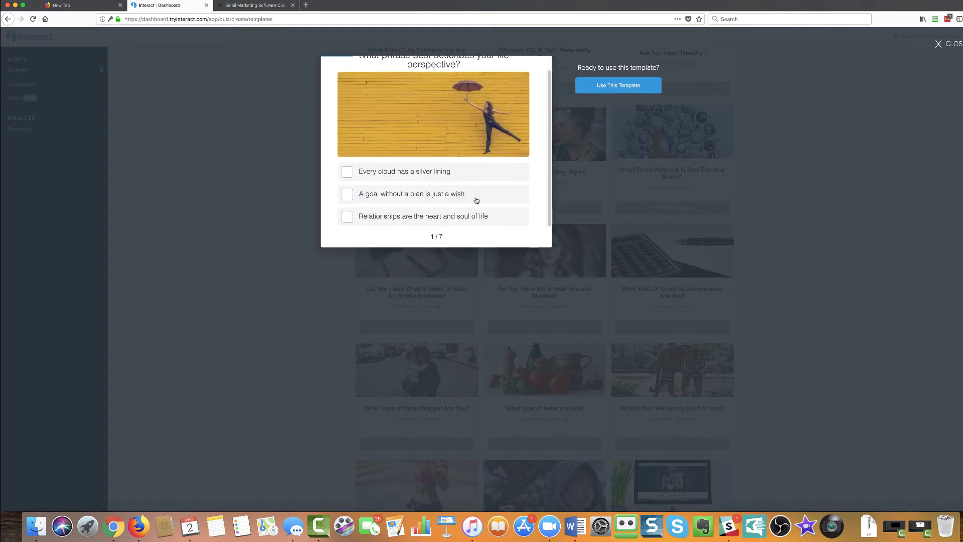
{"action": "left_click", "coordinate": [346, 193]}
{"action": "scroll", "coordinate": [431, 185], "scroll_direction": "down", "scroll_amount": 1}
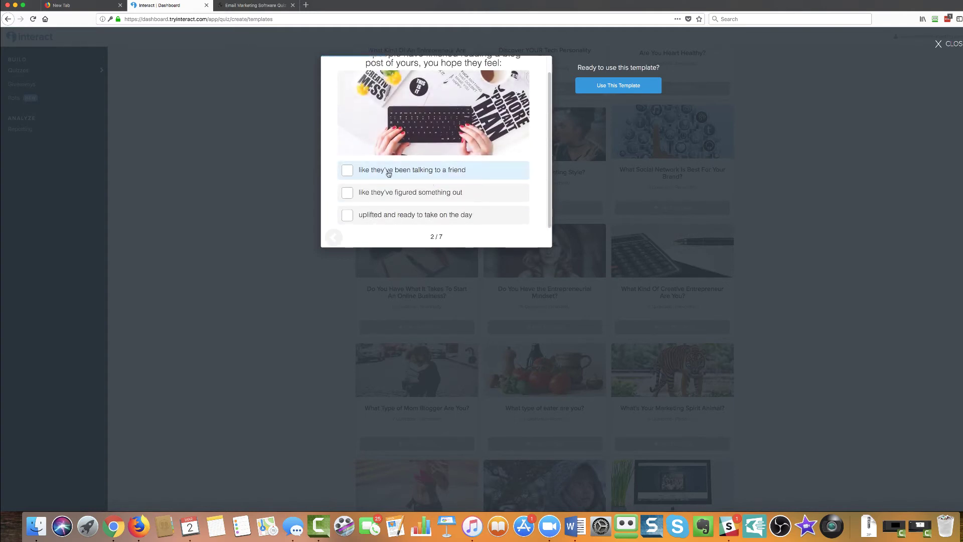
{"action": "scroll", "coordinate": [426, 189], "scroll_direction": "up", "scroll_amount": 1}
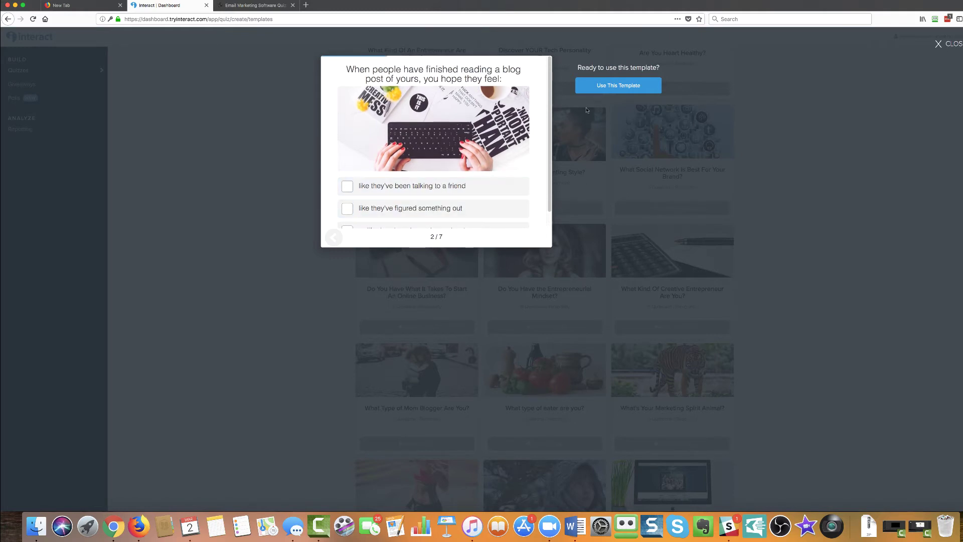
{"action": "left_click", "coordinate": [616, 86]}
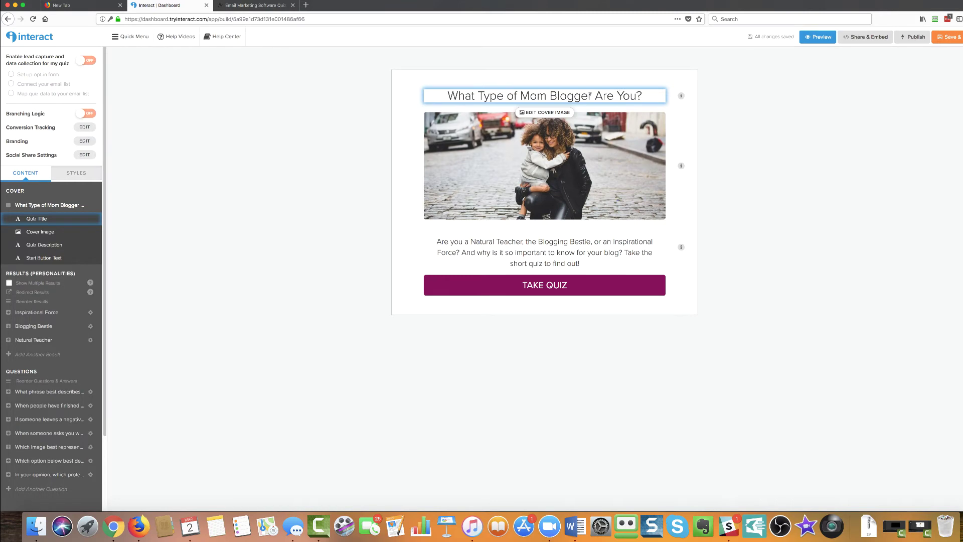
- Delete 'Mom' from the title, undo to restore it, then select the cover description text
{"action": "left_click", "coordinate": [567, 95]}
{"action": "left_click_drag", "start_coordinate": [521, 96], "coordinate": [547, 95]}
{"action": "key", "text": "BackSpace"}
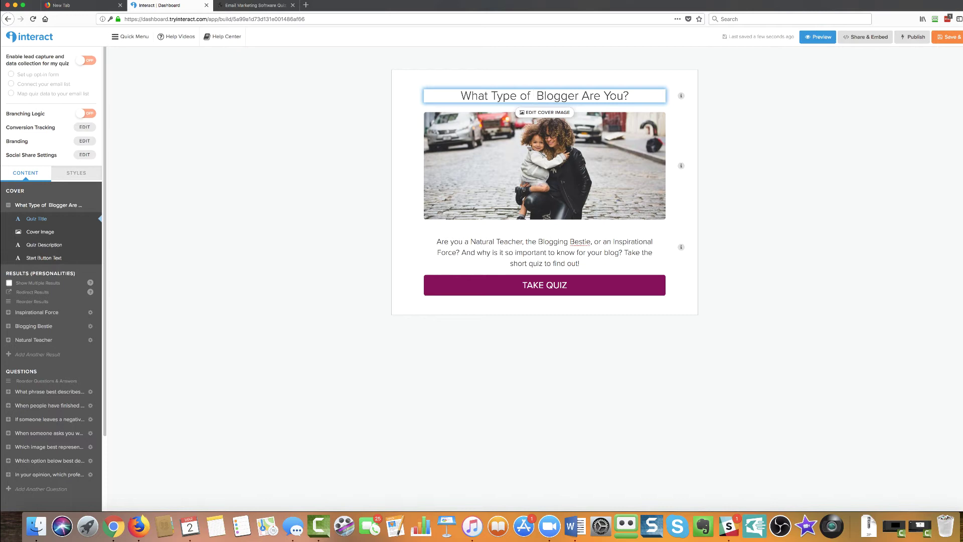
{"action": "key", "text": "super+z"}
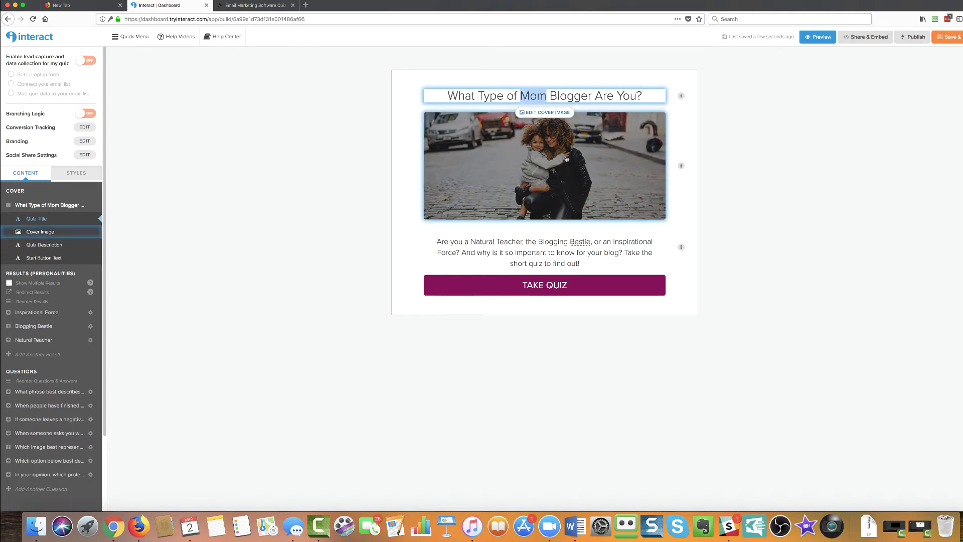
{"action": "left_click", "coordinate": [479, 236]}
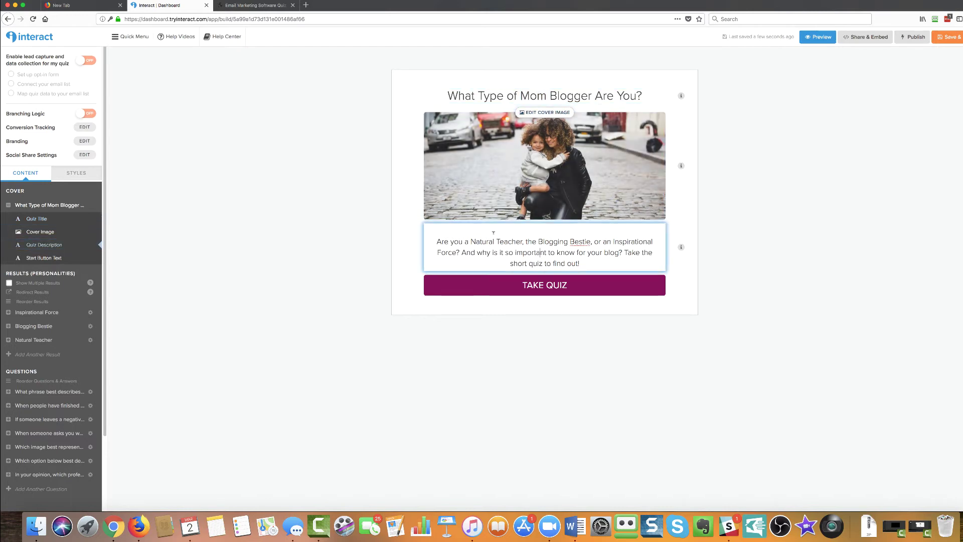
{"action": "left_click_drag", "start_coordinate": [435, 241], "coordinate": [582, 265]}
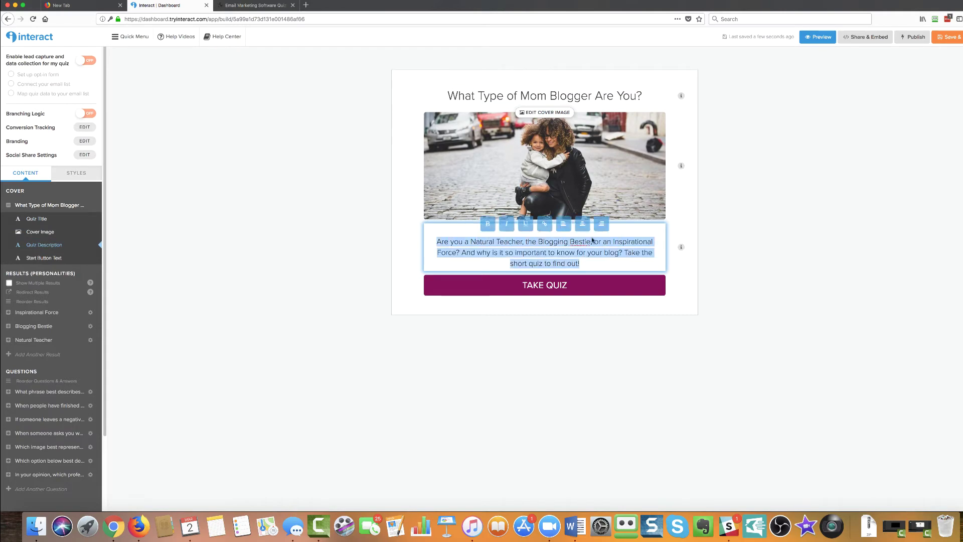
- Replace the cover image with a Pixabay 'mom' photo of a mother kissing her baby, cropped and saved
{"action": "left_click", "coordinate": [548, 153]}
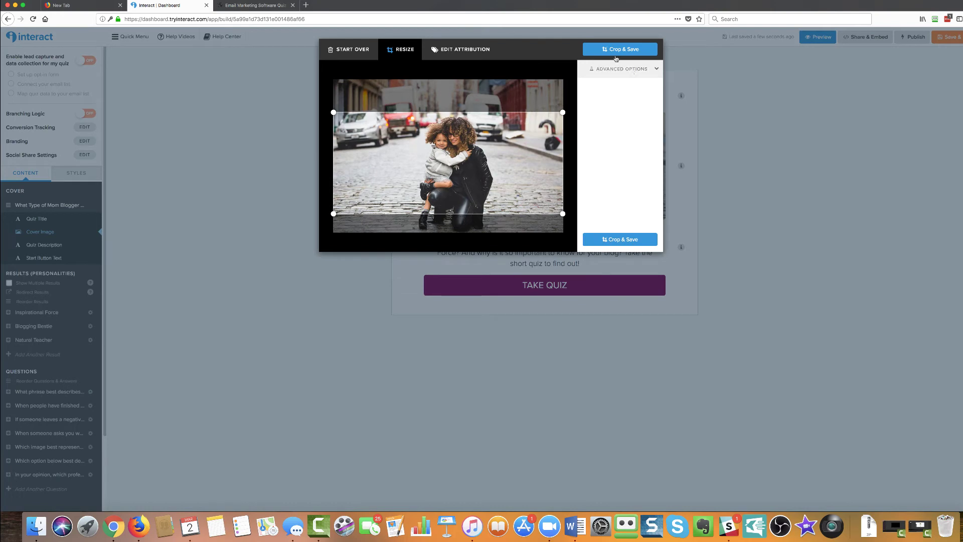
{"action": "left_click", "coordinate": [363, 50]}
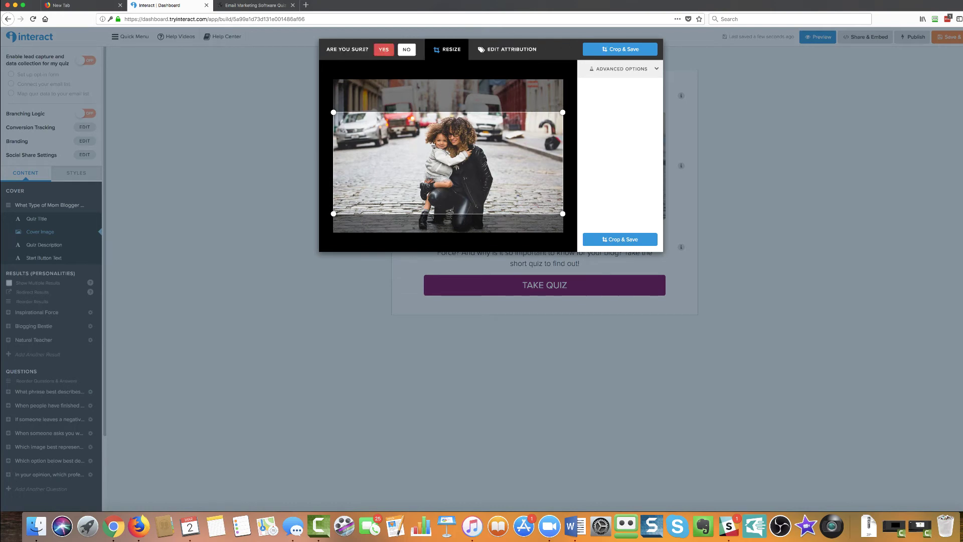
{"action": "left_click", "coordinate": [385, 50]}
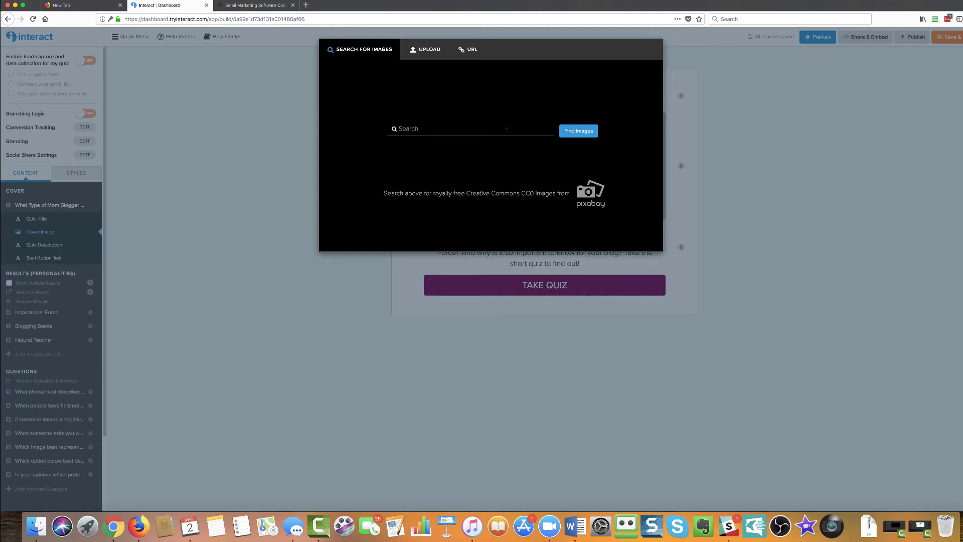
{"action": "type", "text": "mom"}
{"action": "key", "text": "Return"}
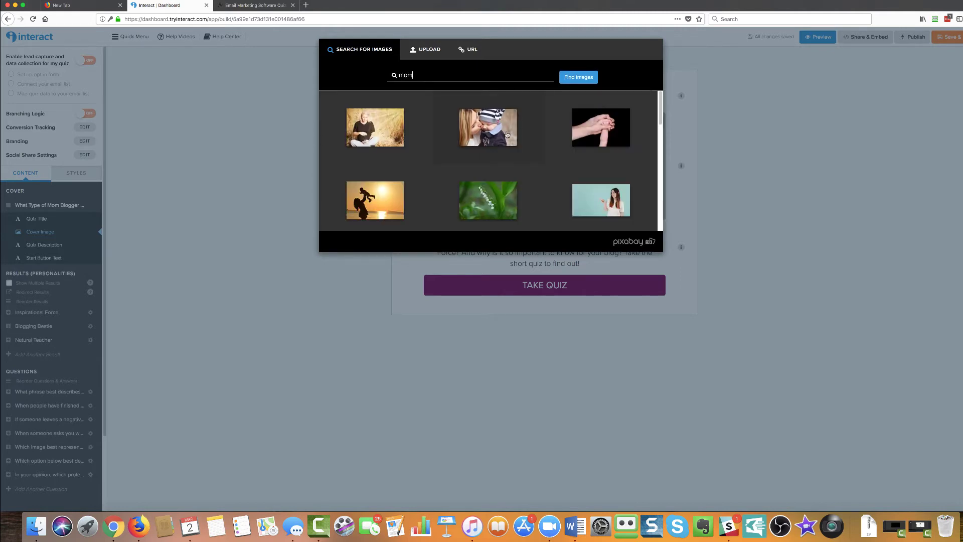
{"action": "left_click", "coordinate": [484, 131]}
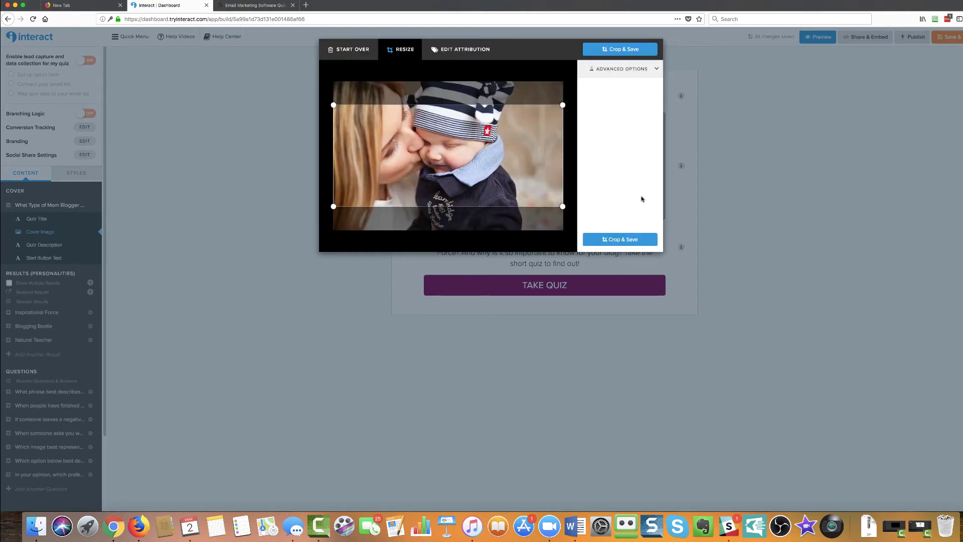
{"action": "left_click", "coordinate": [621, 240]}
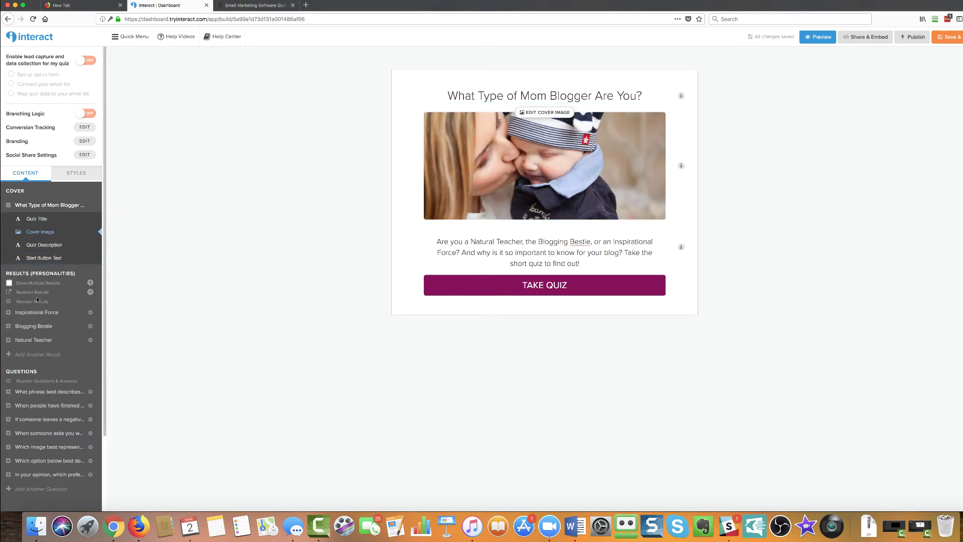
- Expand Inspirational Force and step through its title, image, description and Learn More button
{"action": "scroll", "coordinate": [38, 286], "scroll_direction": "down", "scroll_amount": 1}
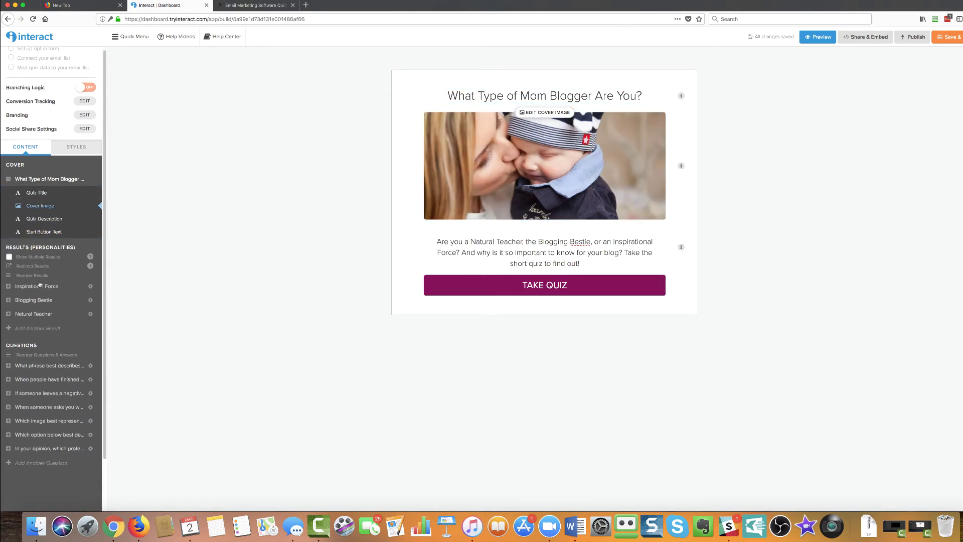
{"action": "left_click", "coordinate": [9, 287]}
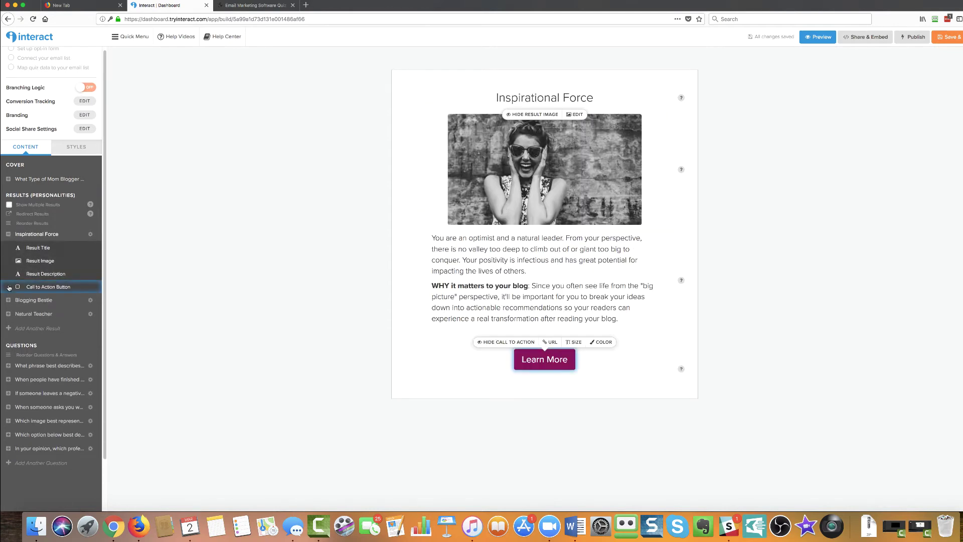
{"action": "left_click", "coordinate": [33, 248]}
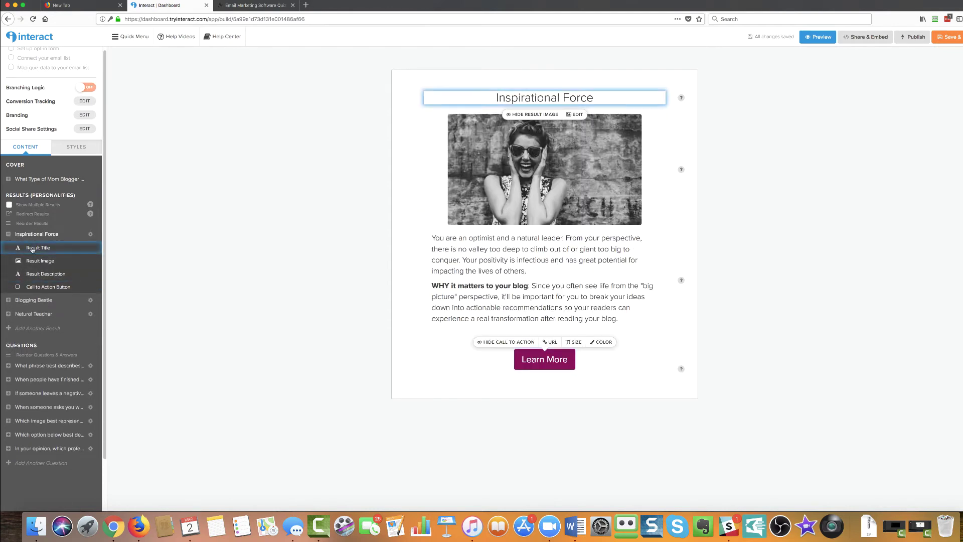
{"action": "left_click", "coordinate": [37, 261]}
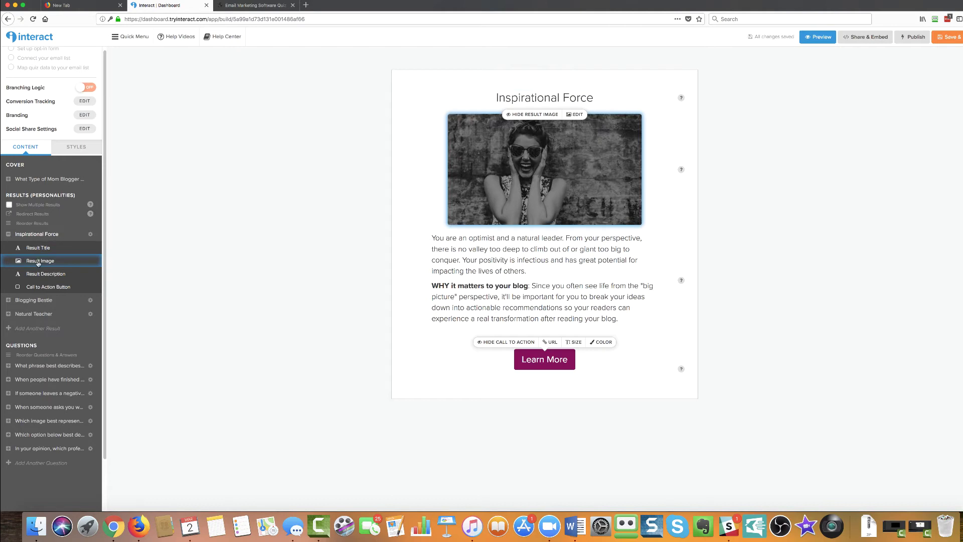
{"action": "left_click", "coordinate": [37, 274]}
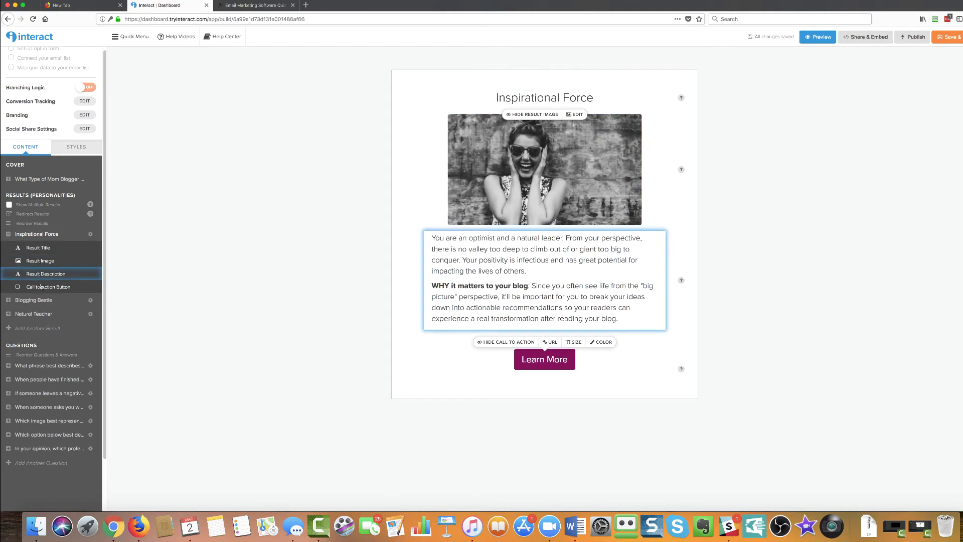
{"action": "left_click", "coordinate": [41, 287]}
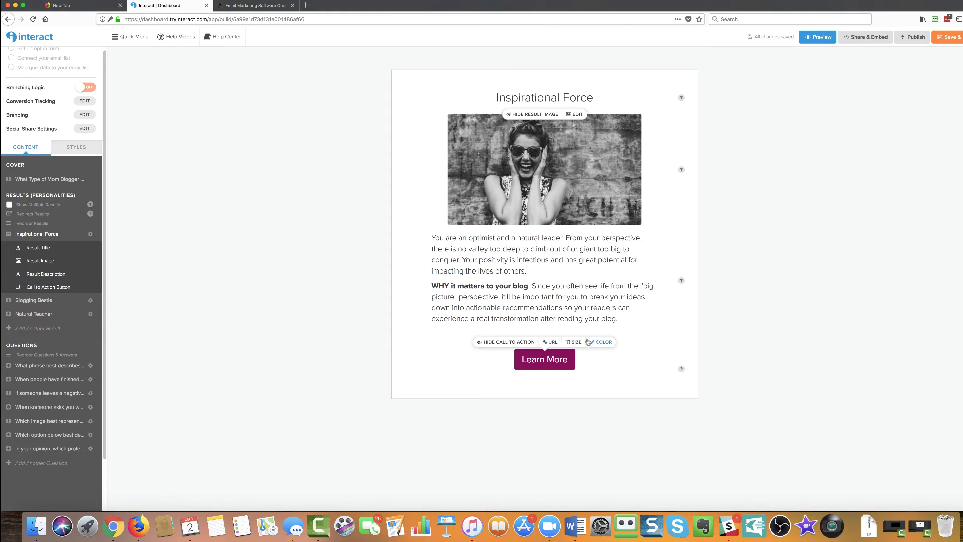
{"action": "left_click", "coordinate": [7, 234]}
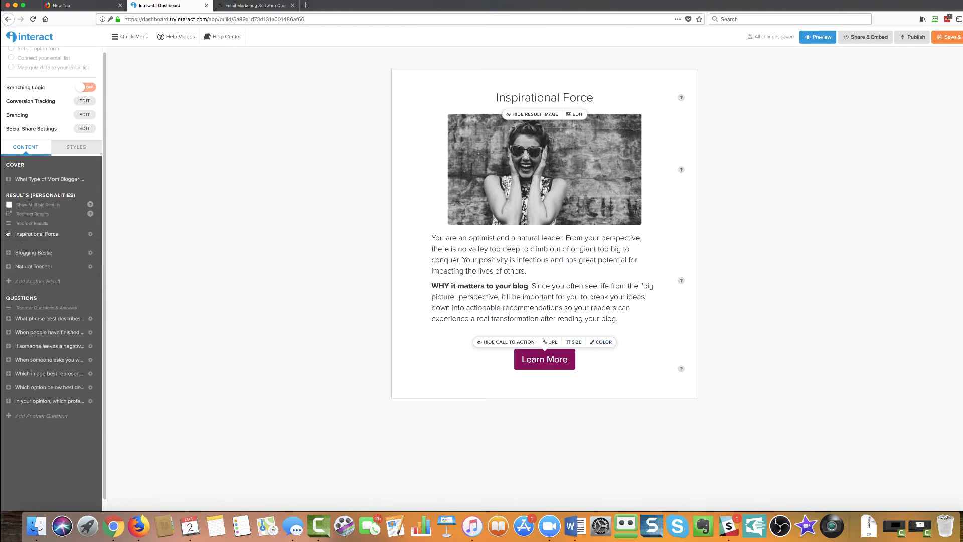
- Expand the life-perspective question, inspect its first answer, and open its answer-to-result correlations
{"action": "left_click", "coordinate": [7, 314]}
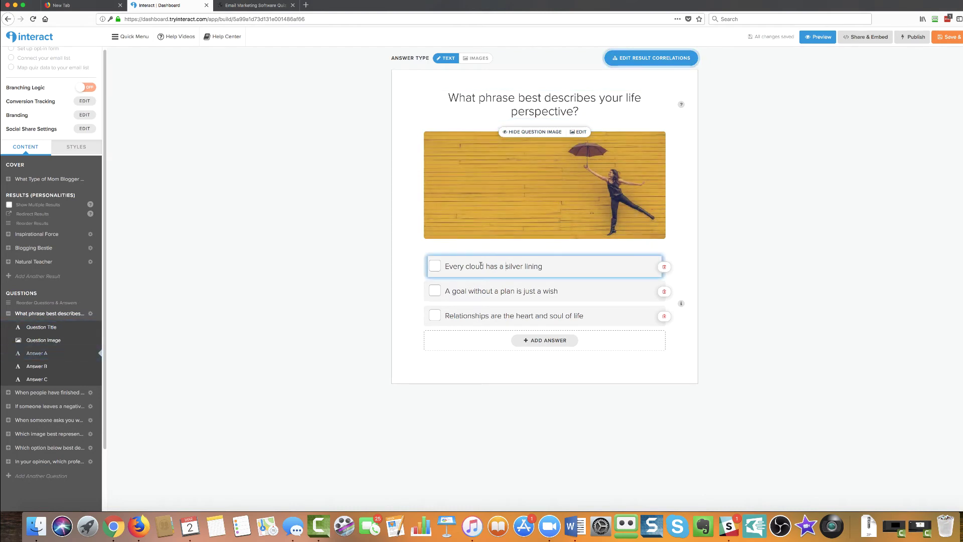
{"action": "left_click_drag", "start_coordinate": [458, 266], "coordinate": [545, 262]}
{"action": "mouse_move", "coordinate": [682, 307]}
{"action": "mouse_move", "coordinate": [682, 105]}
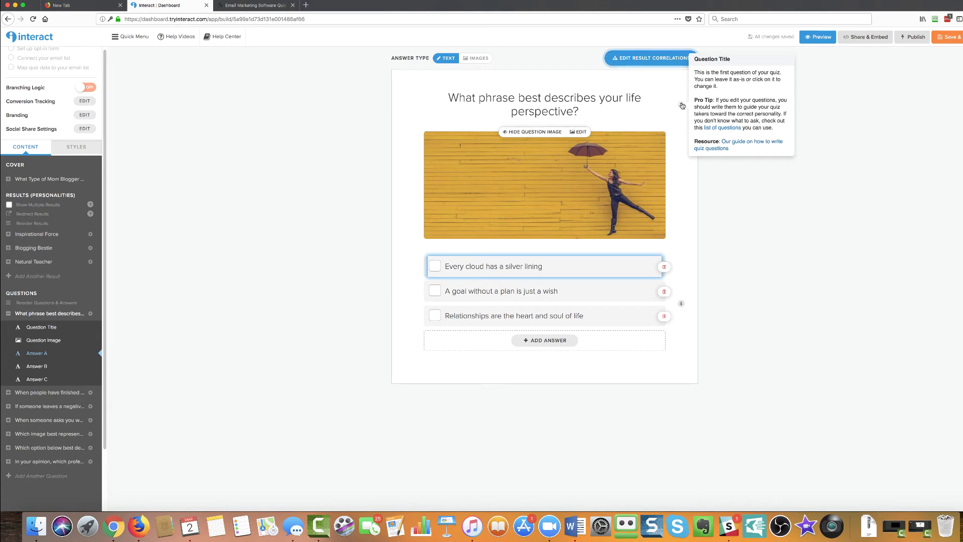
{"action": "left_click", "coordinate": [304, 239]}
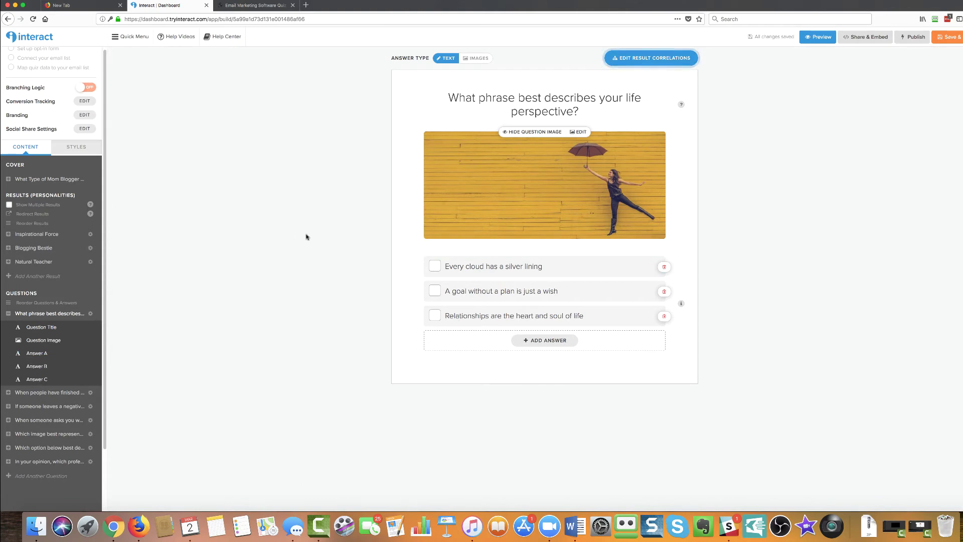
{"action": "left_click", "coordinate": [644, 61]}
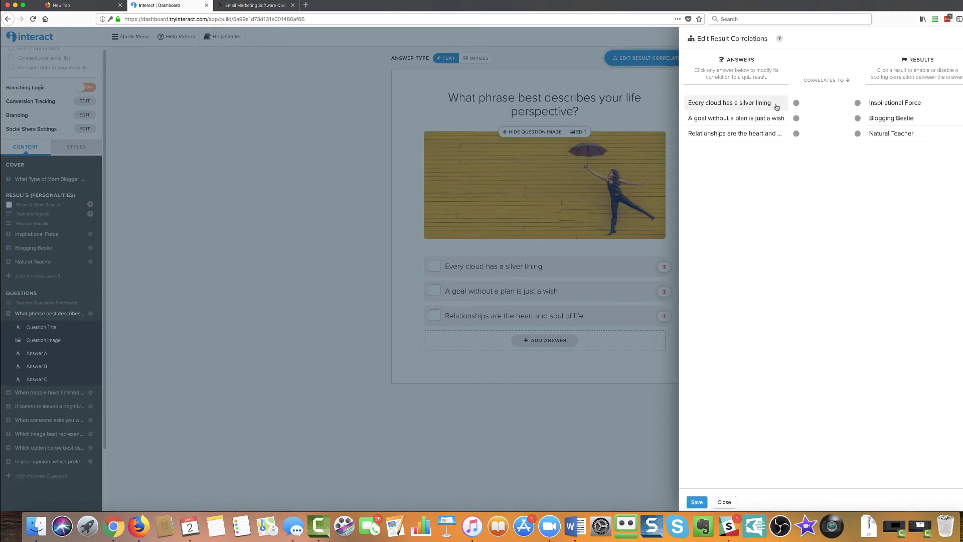
- Link silver lining to Inspirational Force and Natural Teacher, goal to Blogging Bestie, relationships to Inspirational Force
{"action": "left_click", "coordinate": [711, 105]}
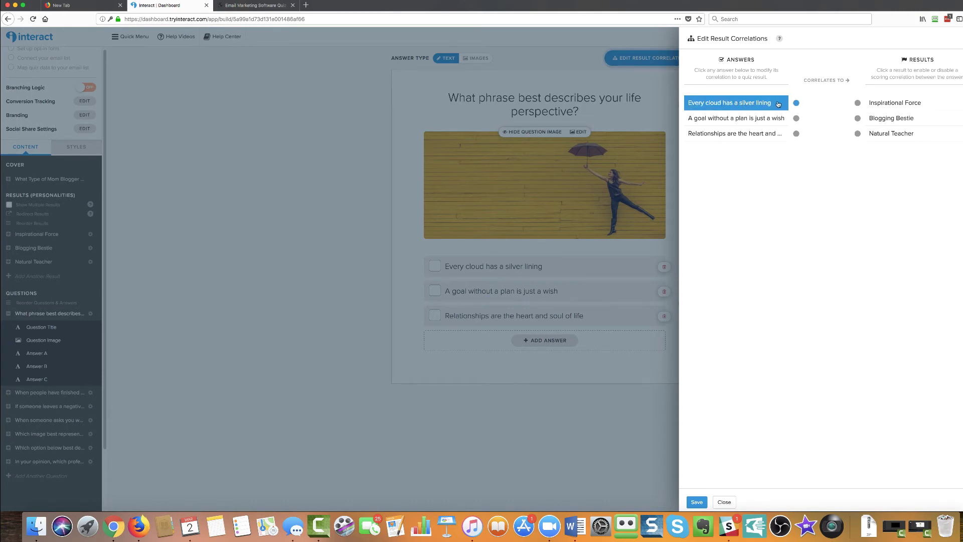
{"action": "left_click", "coordinate": [881, 105]}
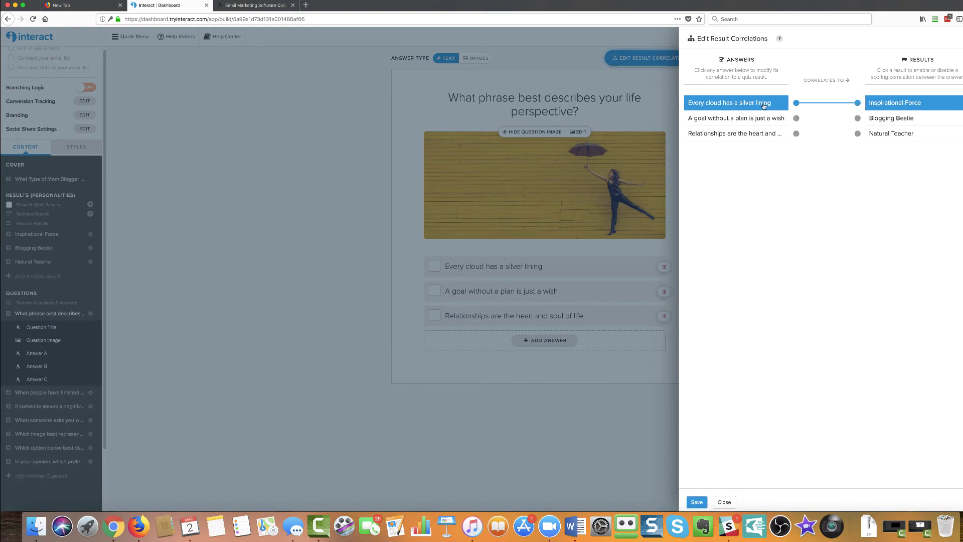
{"action": "left_click", "coordinate": [889, 133]}
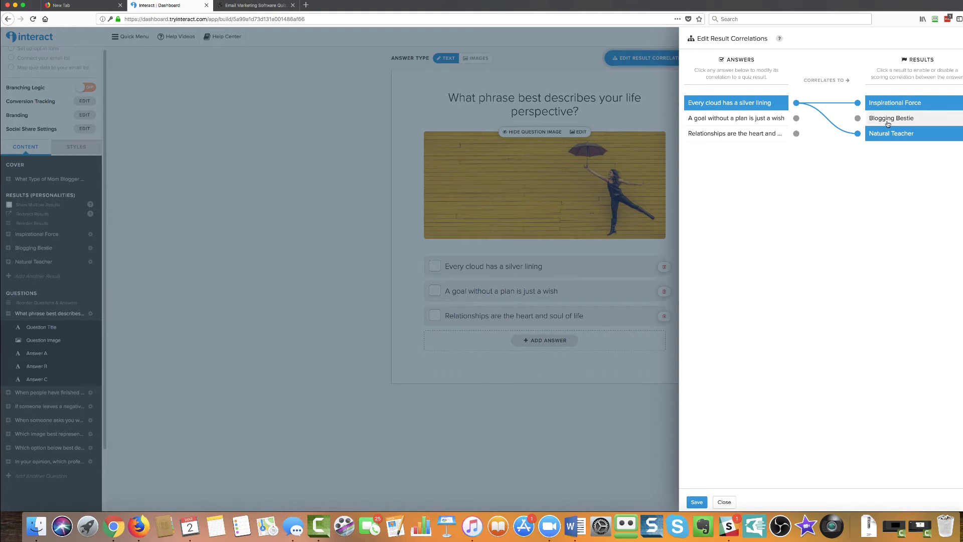
{"action": "left_click", "coordinate": [752, 119]}
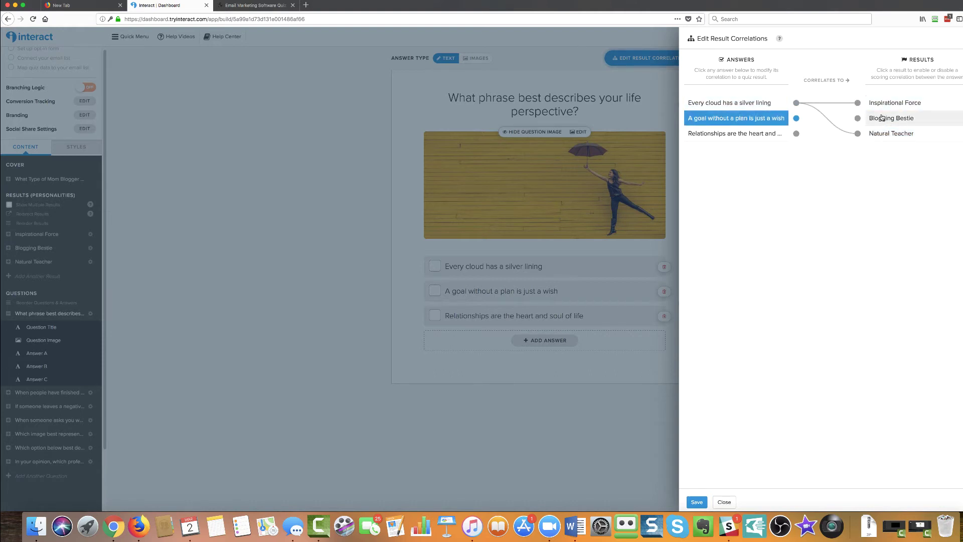
{"action": "left_click", "coordinate": [883, 117]}
{"action": "left_click", "coordinate": [763, 133]}
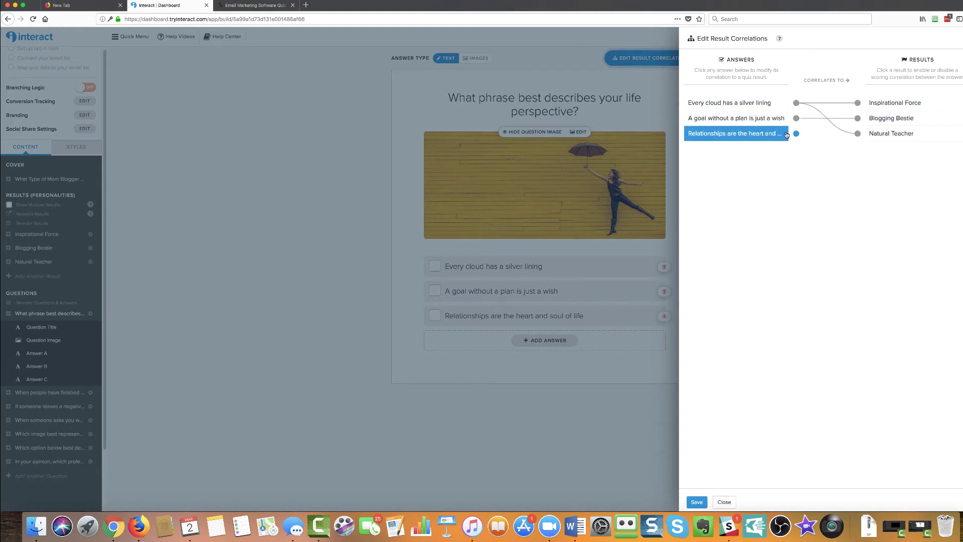
{"action": "left_click", "coordinate": [875, 105]}
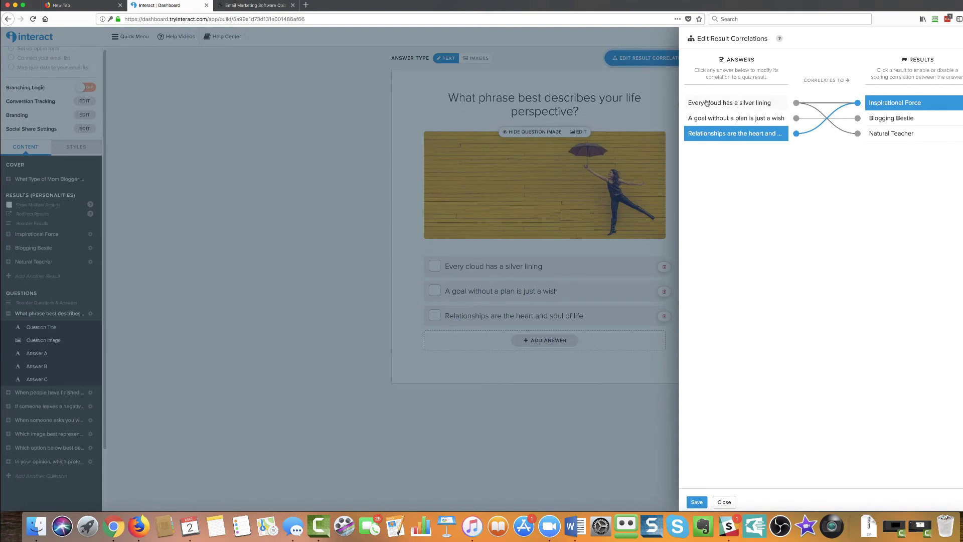
- Save the answer correlations and open the Mom Blogger quiz's Integration setup from its Edit menu
{"action": "left_click", "coordinate": [696, 502]}
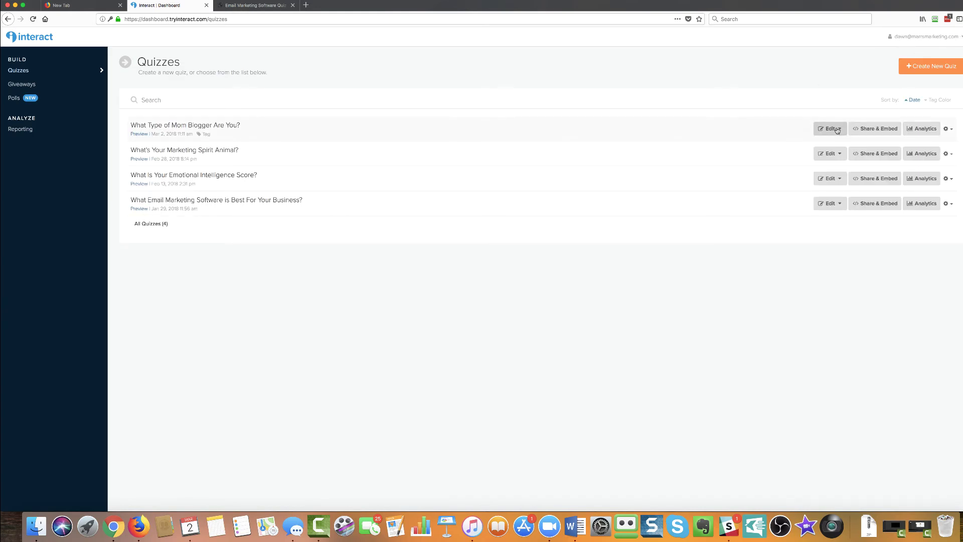
{"action": "left_click", "coordinate": [836, 130]}
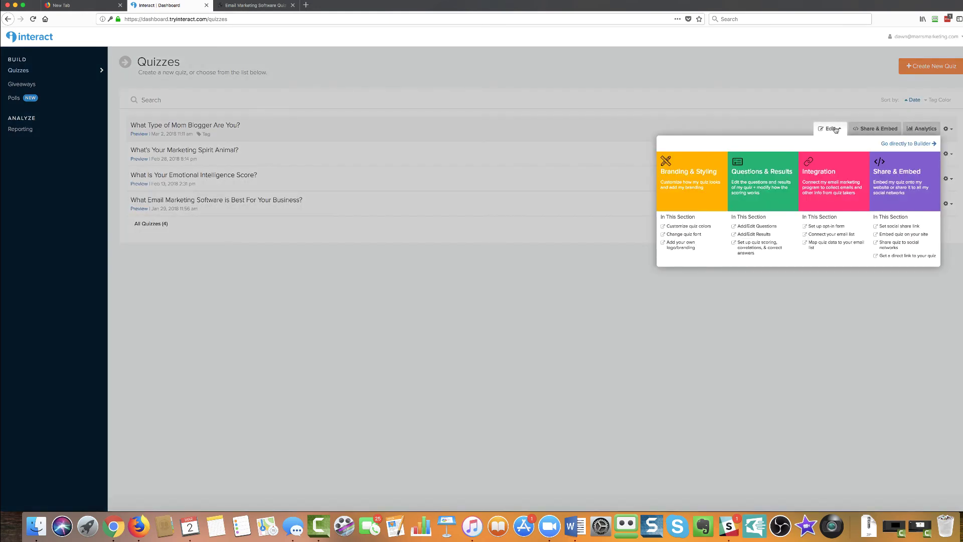
{"action": "left_click", "coordinate": [819, 173]}
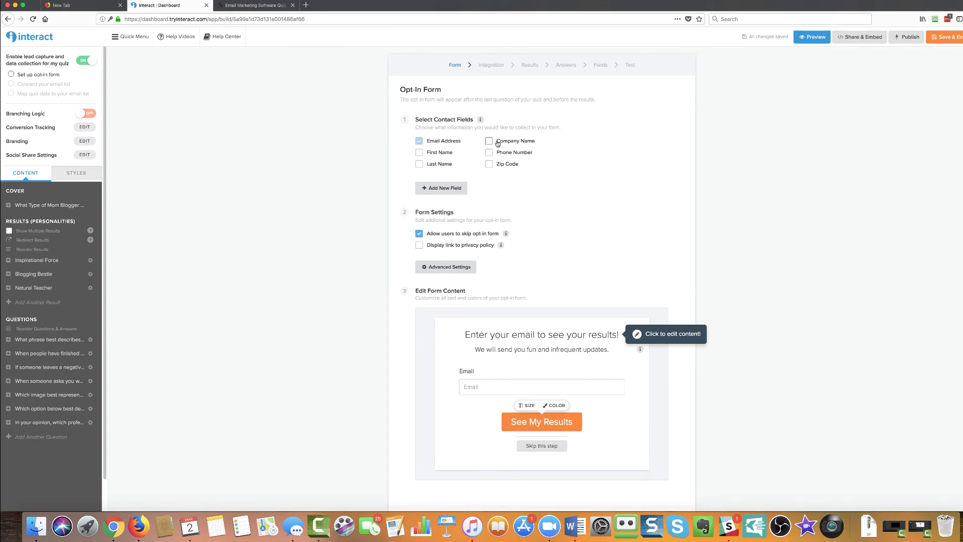
- Keep First Name on the opt-in form, leaving Company Name and Phone Number off
{"action": "left_click", "coordinate": [419, 152]}
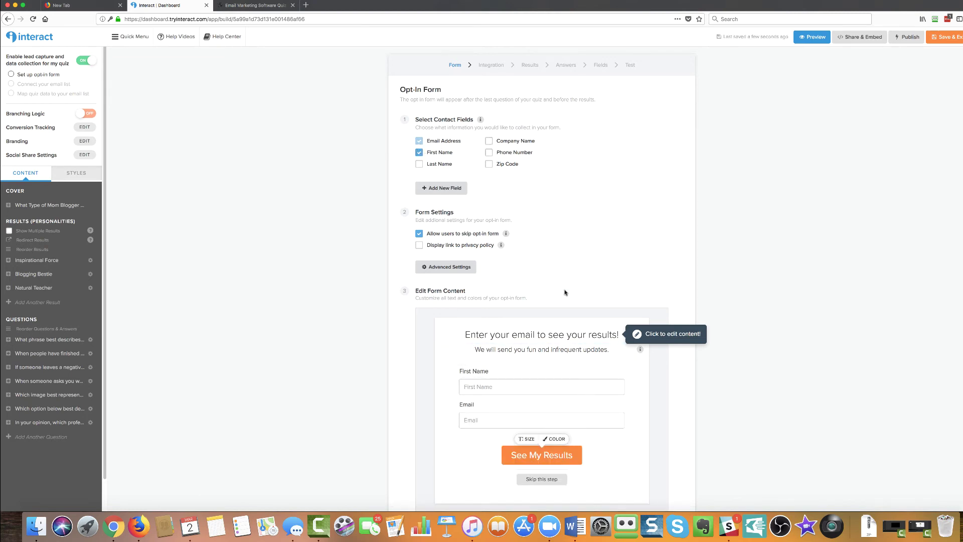
{"action": "left_click", "coordinate": [489, 153]}
{"action": "left_click", "coordinate": [489, 141]}
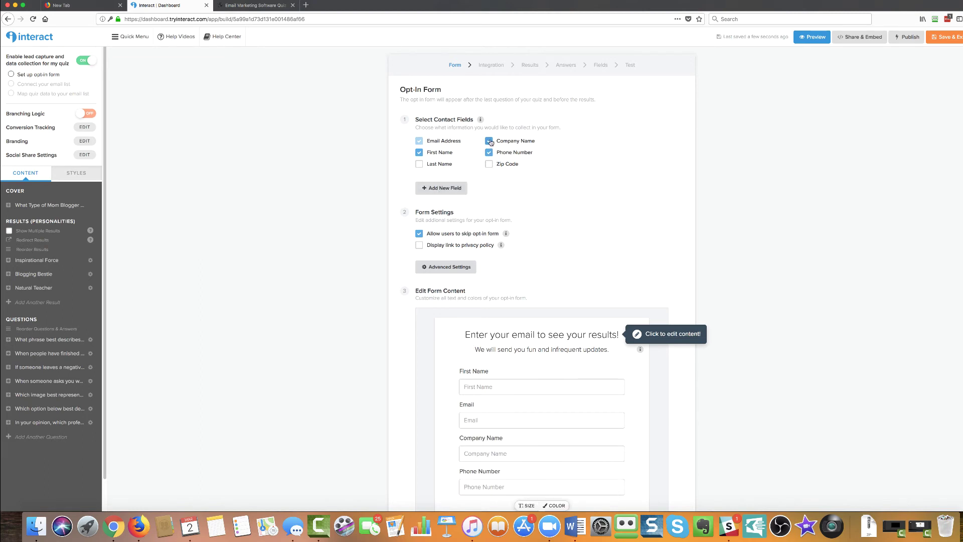
{"action": "left_click", "coordinate": [489, 141]}
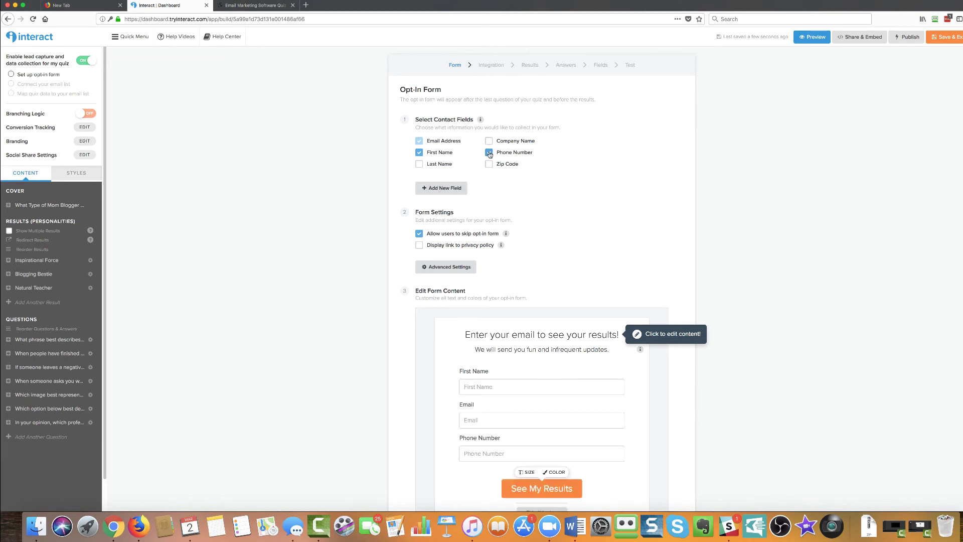
{"action": "left_click", "coordinate": [489, 153]}
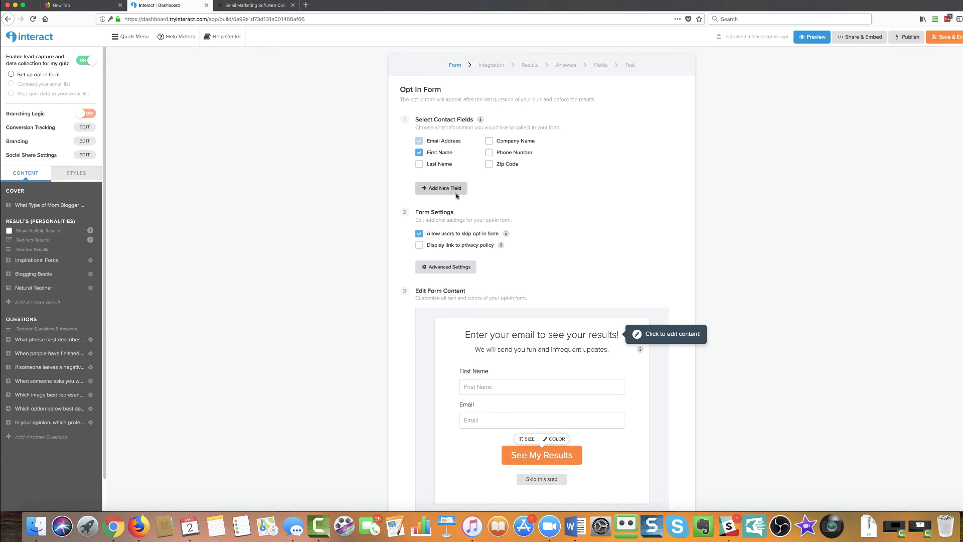
- Make the opt-in form mandatory by disallowing skipping, and save to continue to integrations
{"action": "scroll", "coordinate": [523, 183], "scroll_direction": "down", "scroll_amount": 2}
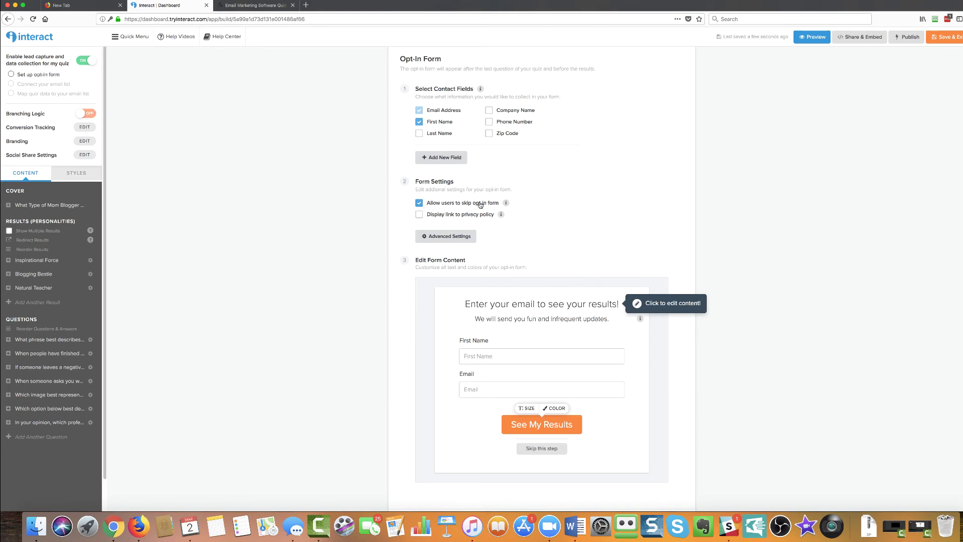
{"action": "left_click", "coordinate": [419, 203]}
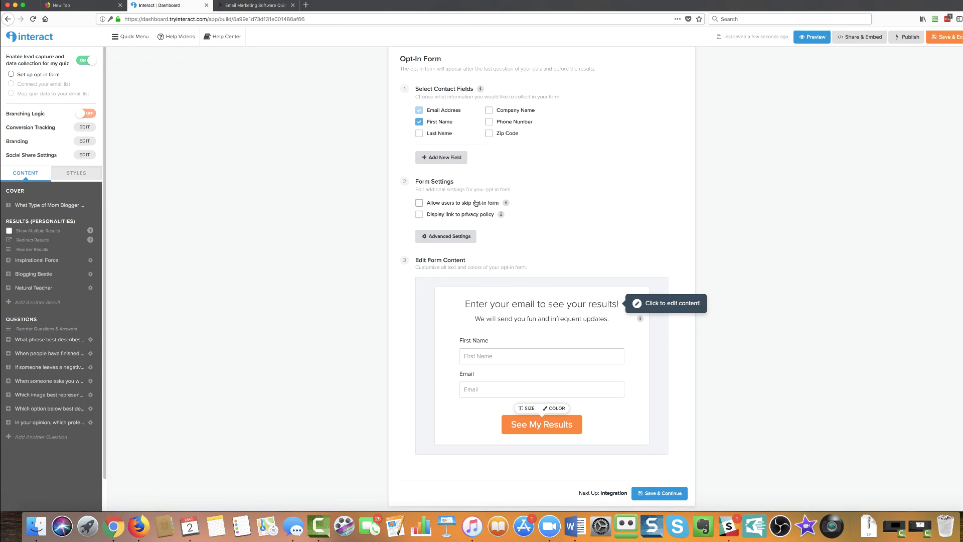
{"action": "scroll", "coordinate": [454, 203], "scroll_direction": "down", "scroll_amount": 2}
{"action": "scroll", "coordinate": [551, 195], "scroll_direction": "down", "scroll_amount": 2}
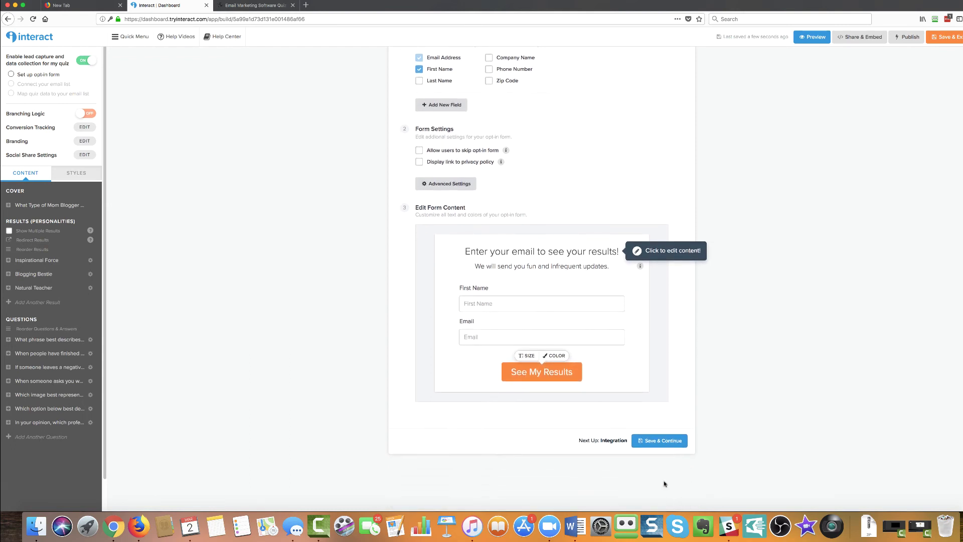
{"action": "left_click", "coordinate": [660, 442]}
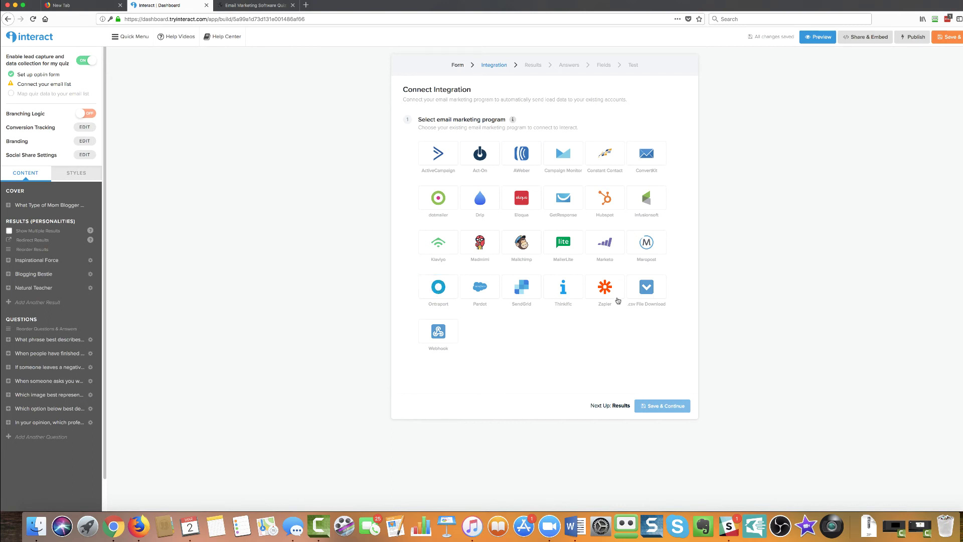
- Choose Ontraport as the quiz's email marketing integration
{"action": "left_click", "coordinate": [438, 286]}
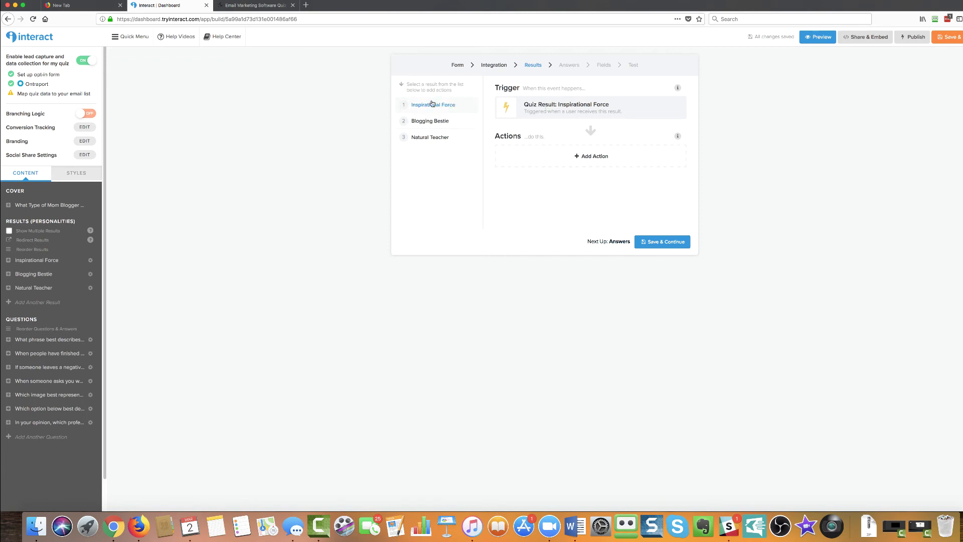
- Browse Ontraport's Update Custom Field options for Inspirational Force, then close without adding an action
{"action": "left_click", "coordinate": [595, 154]}
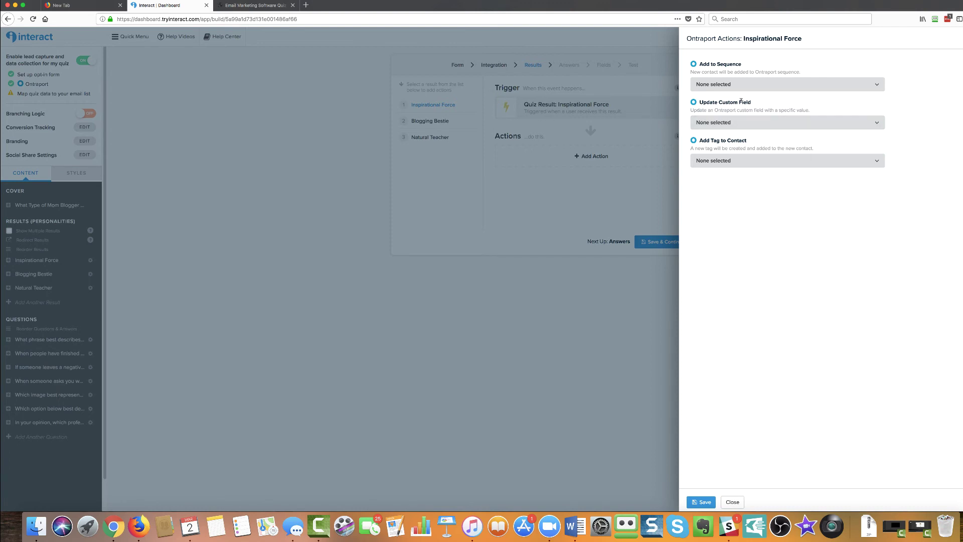
{"action": "left_click", "coordinate": [723, 122]}
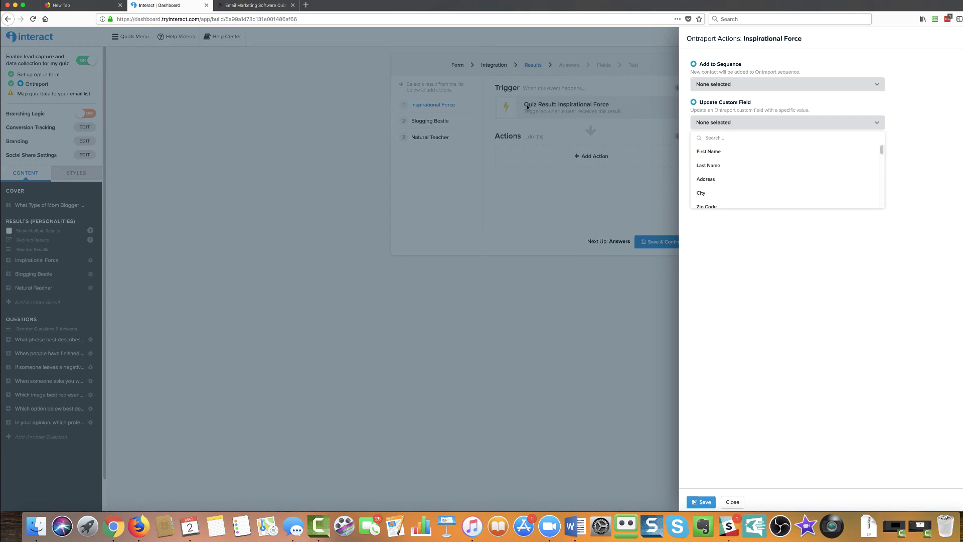
{"action": "left_click", "coordinate": [940, 89]}
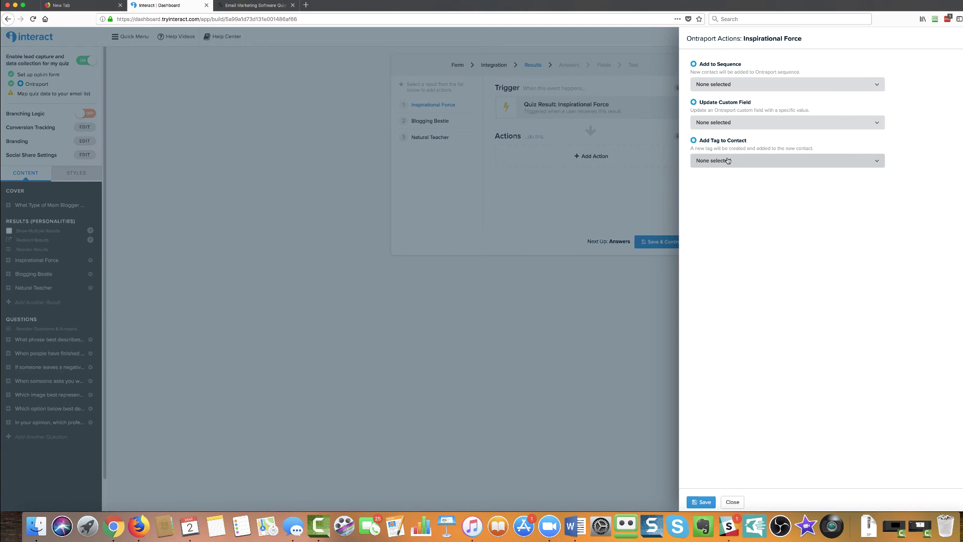
{"action": "left_click", "coordinate": [649, 191]}
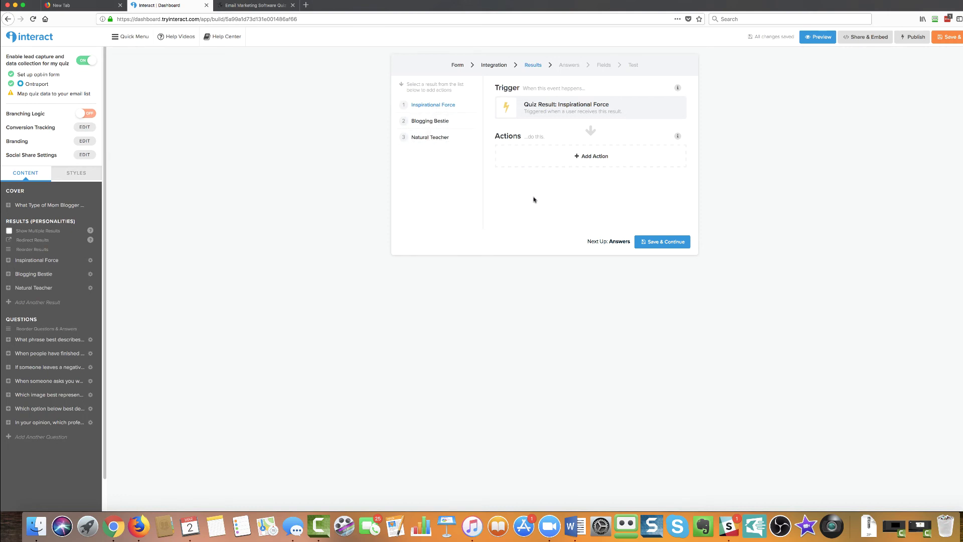
- Skip per-answer actions and continue to Form Field Mapping (Email Address→Email, First Name→Name)
{"action": "left_click", "coordinate": [668, 245]}
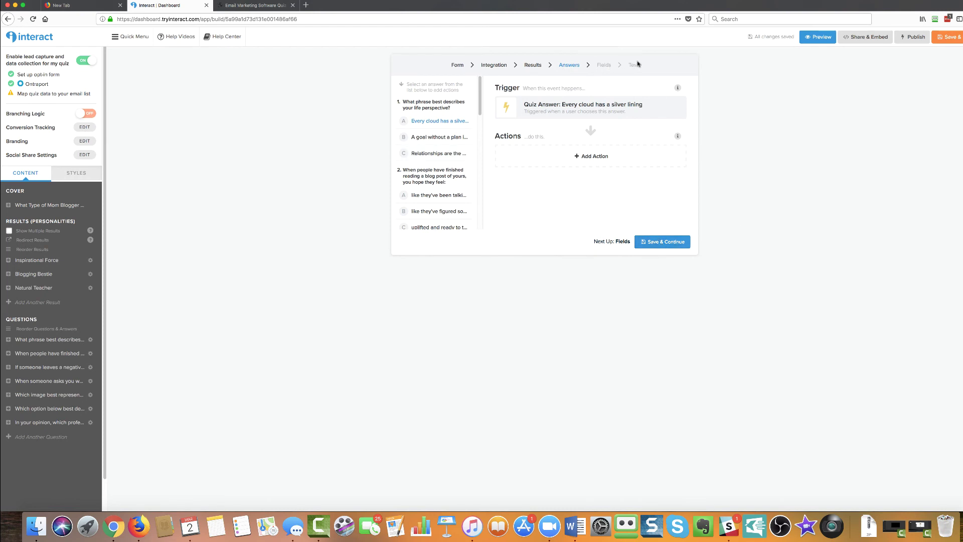
{"action": "left_click", "coordinate": [682, 240]}
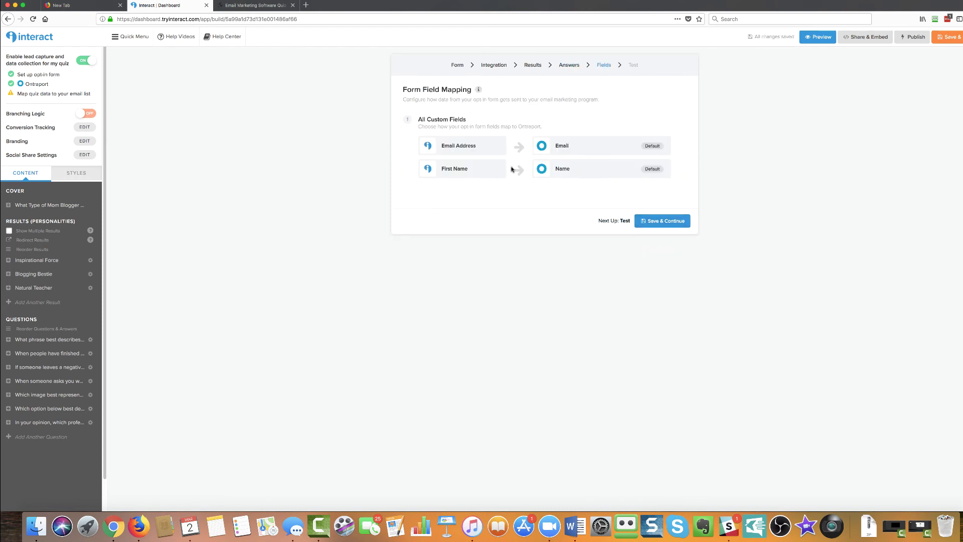
- Confirm the Ontraport field mapping to reach the integration Test step
{"action": "left_click", "coordinate": [675, 224]}
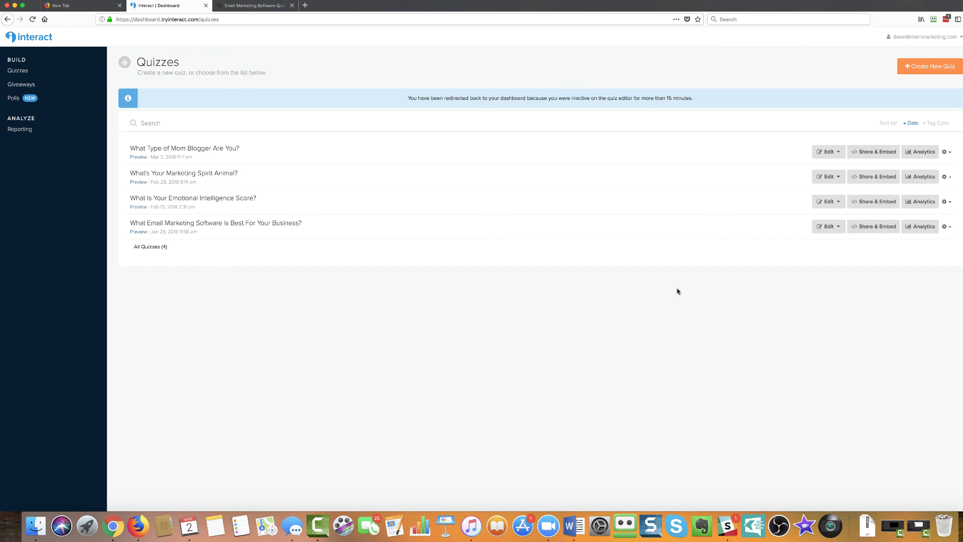
- Open Reporting and view the views, starts, completions and leads charts for the four quizzes
{"action": "left_click", "coordinate": [23, 130]}
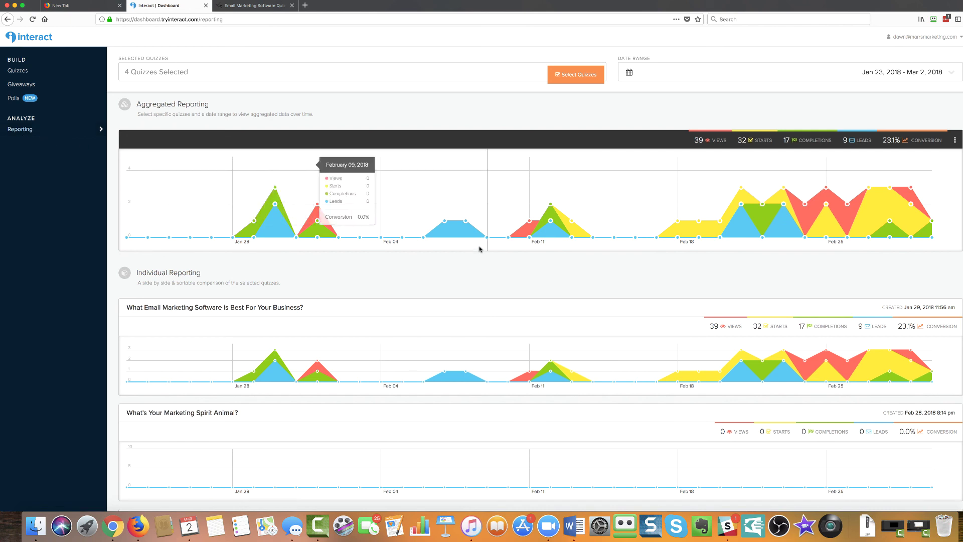
{"action": "left_click", "coordinate": [694, 145]}
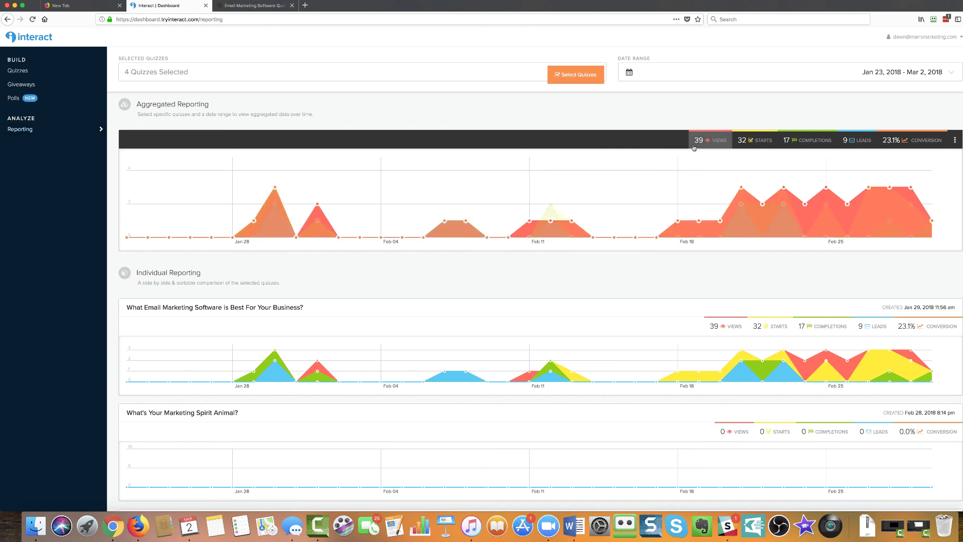
{"action": "left_click", "coordinate": [755, 142]}
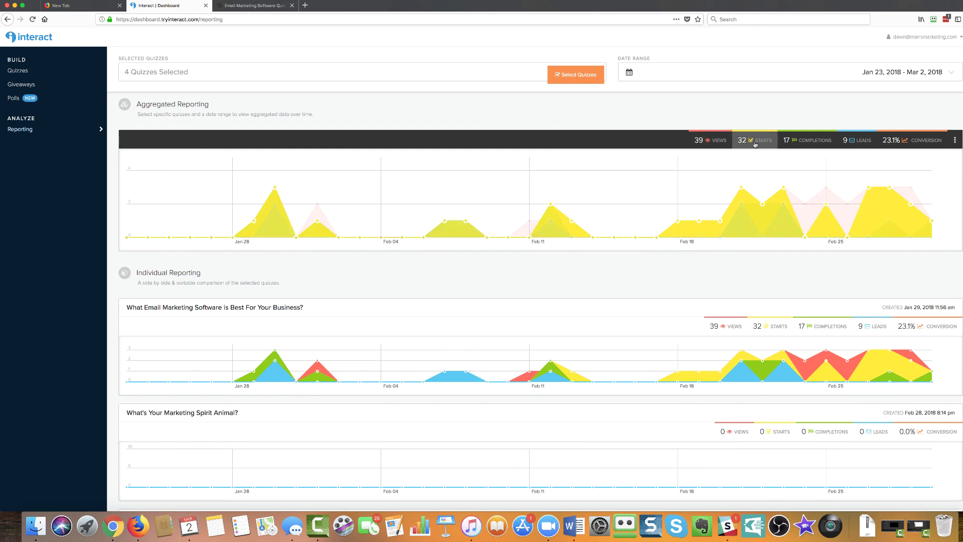
{"action": "left_click", "coordinate": [795, 145]}
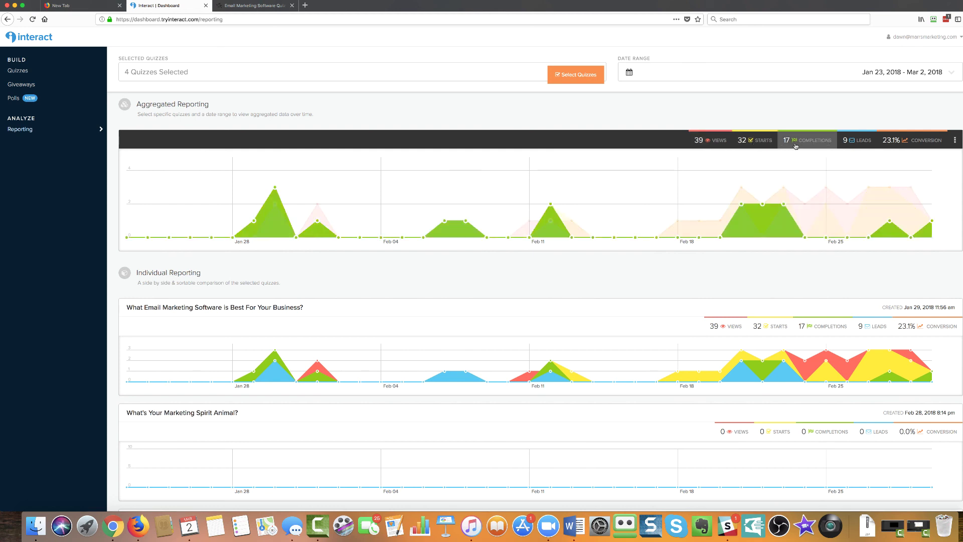
{"action": "left_click", "coordinate": [856, 143]}
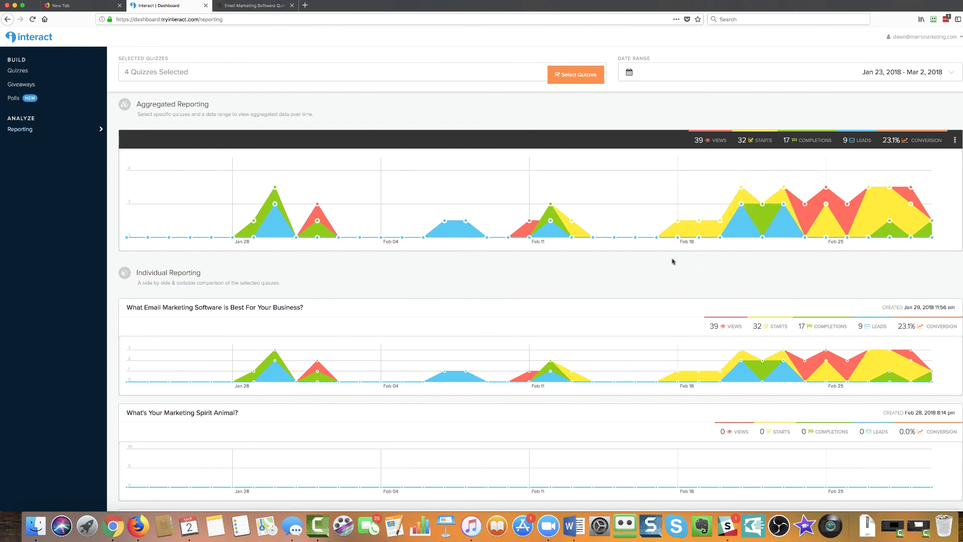
- Scroll through Individual Reporting to inspect each quiz's stats chart
{"action": "scroll", "coordinate": [672, 261], "scroll_direction": "down", "scroll_amount": 5}
{"action": "scroll", "coordinate": [672, 261], "scroll_direction": "down", "scroll_amount": 2}
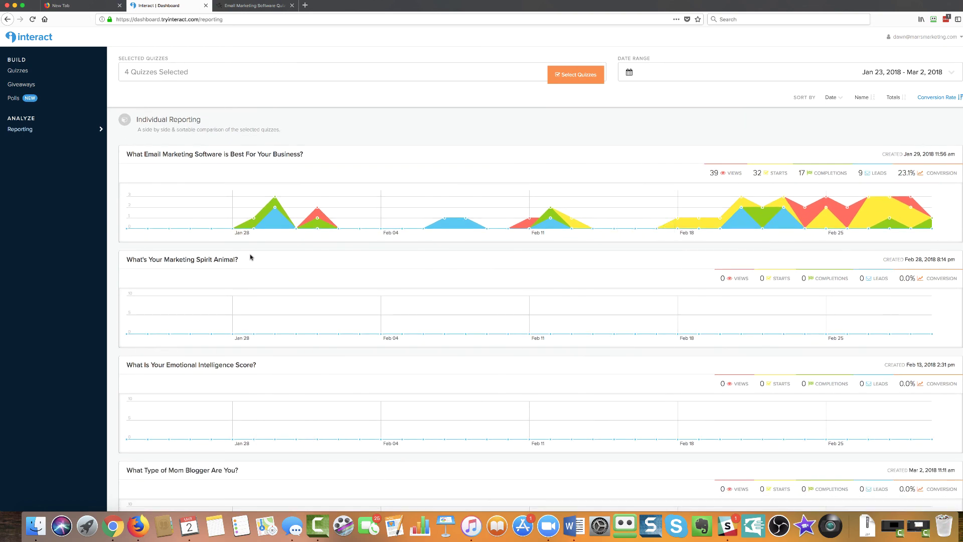
{"action": "mouse_move", "coordinate": [628, 237]}
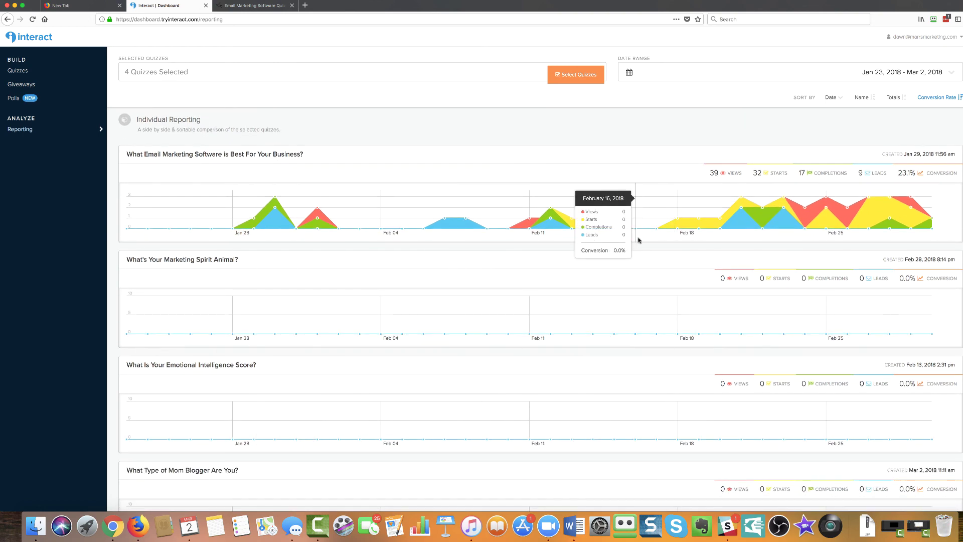